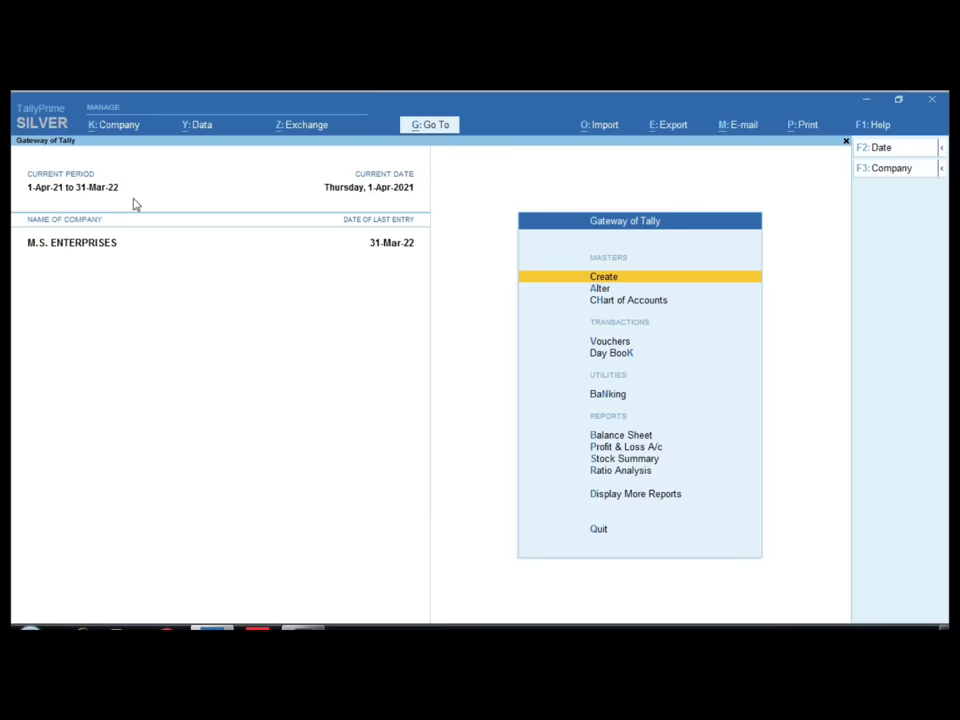
Step: Review the detailed Balance Sheet of M.S. ENTERPRISES and return to the Gateway of Tally
key("b")
key("alt+F5")
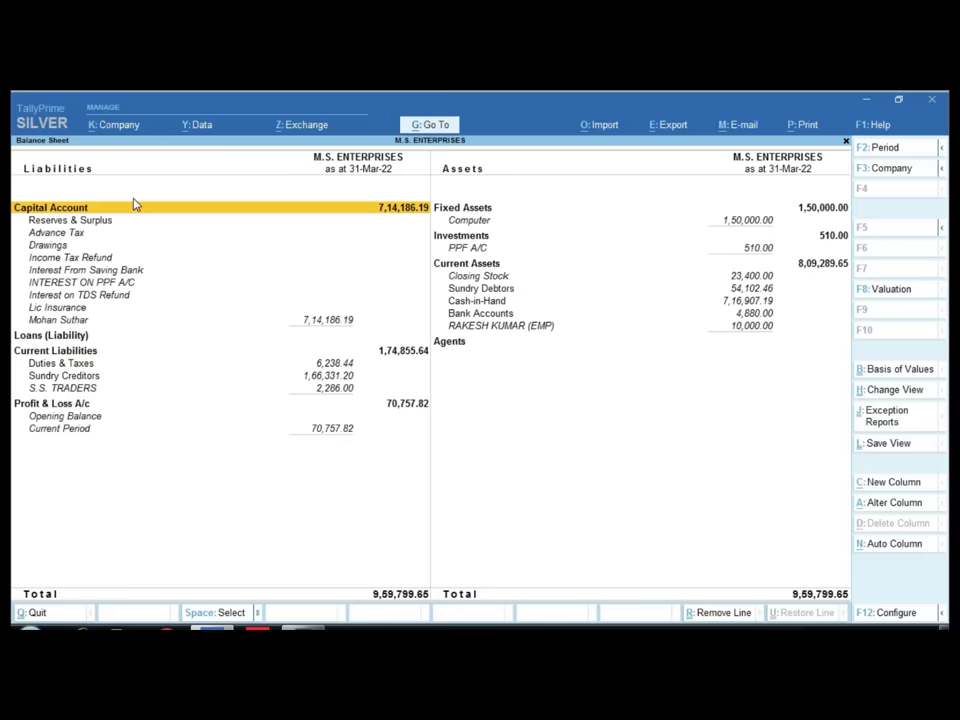
key("Escape")
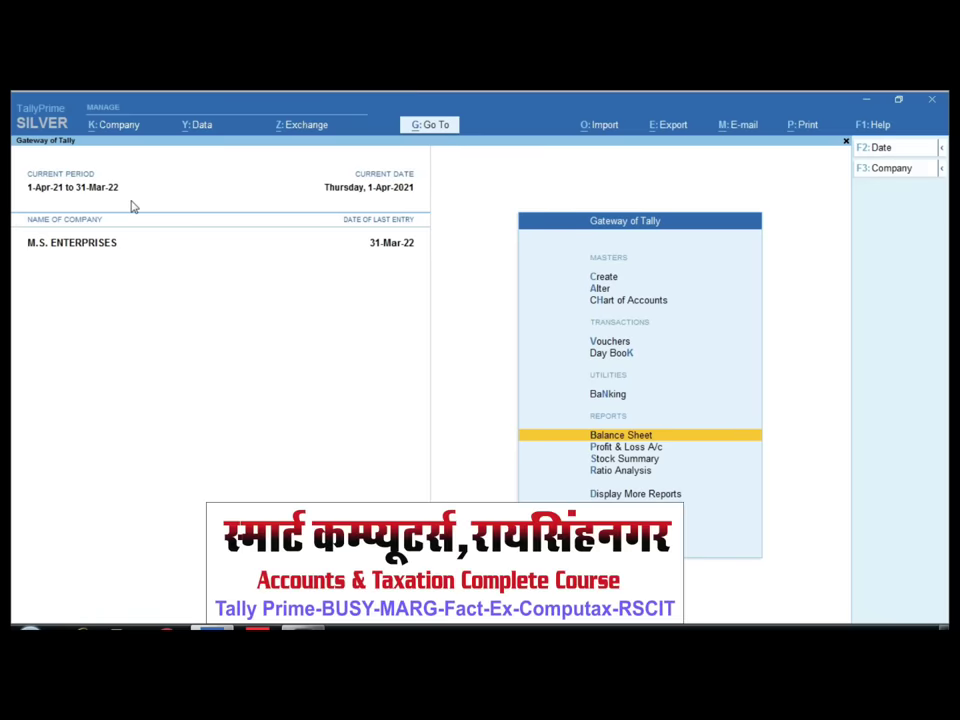
Step: Reopen the Balance Sheet in detailed form and examine the Duties & Taxes and Sundry Creditors group summaries
key("Return")
key("alt+F5")
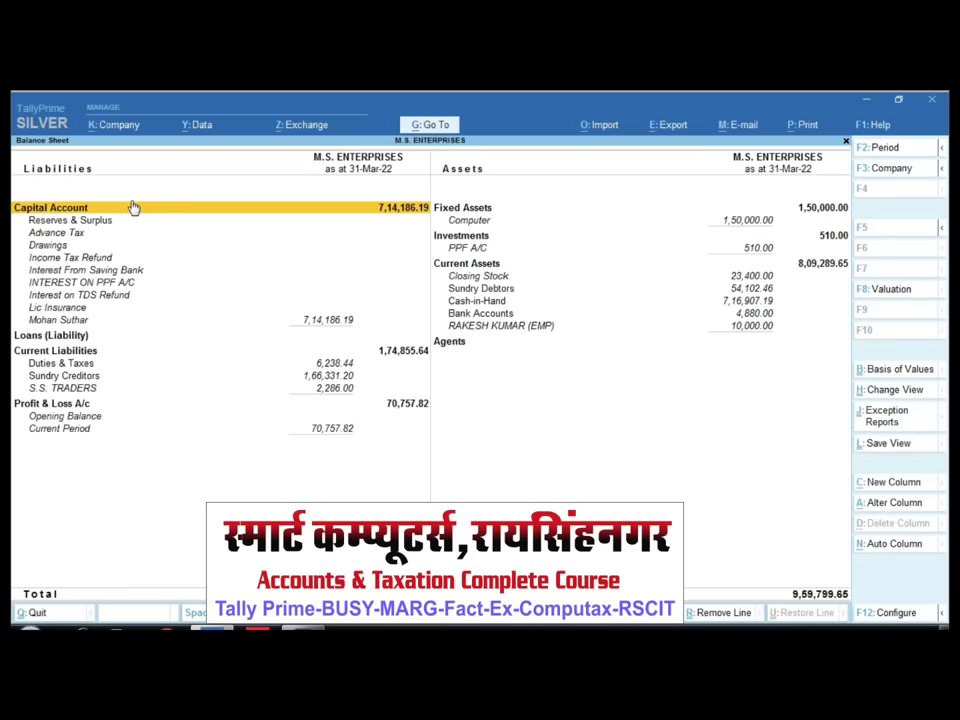
key("Down")
key("Down")
key("Down")
key("Down")
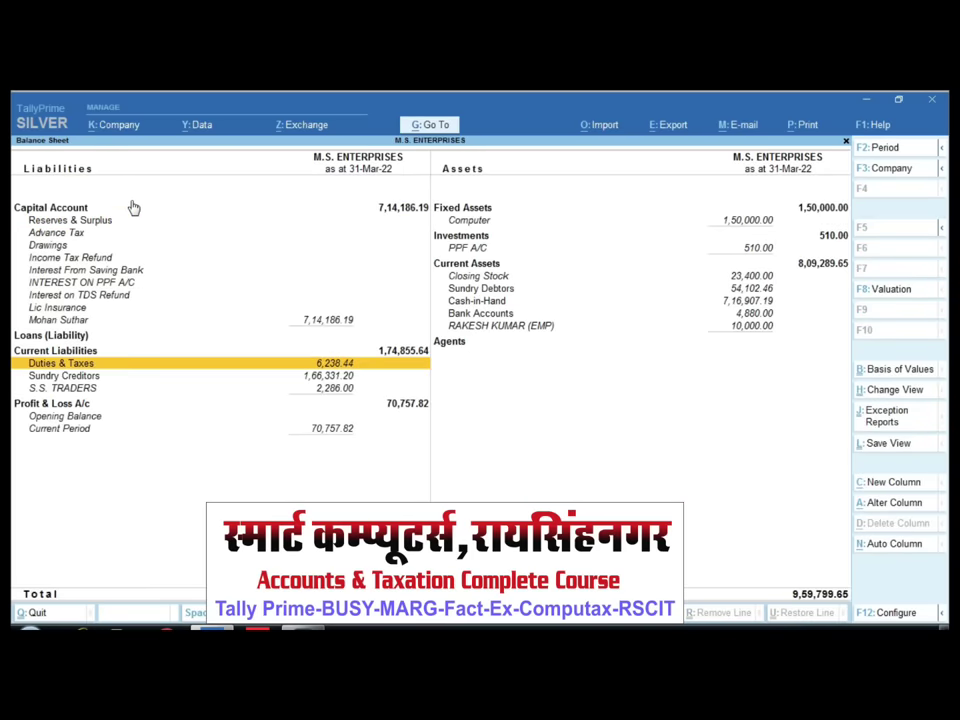
key("Return")
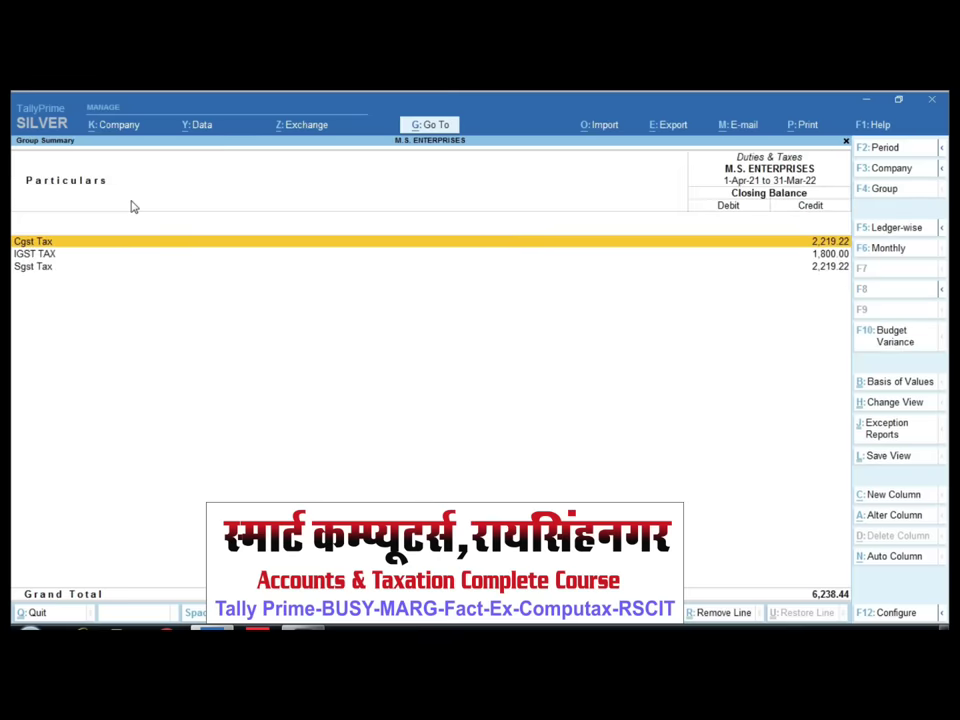
key("Escape")
key("Down")
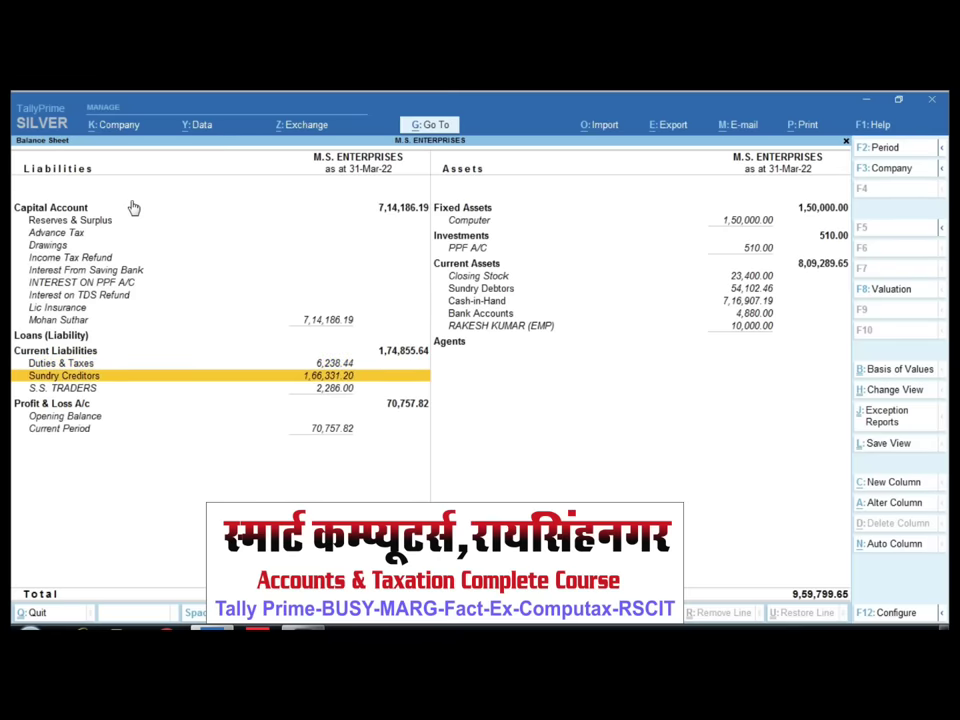
key("Return")
key("Escape")
Step: Look through the asset entries of the Balance Sheet, from Bank Accounts up to Investments
key("Down")
key("Right")
key("Up")
key("Up")
key("Up")
key("Up")
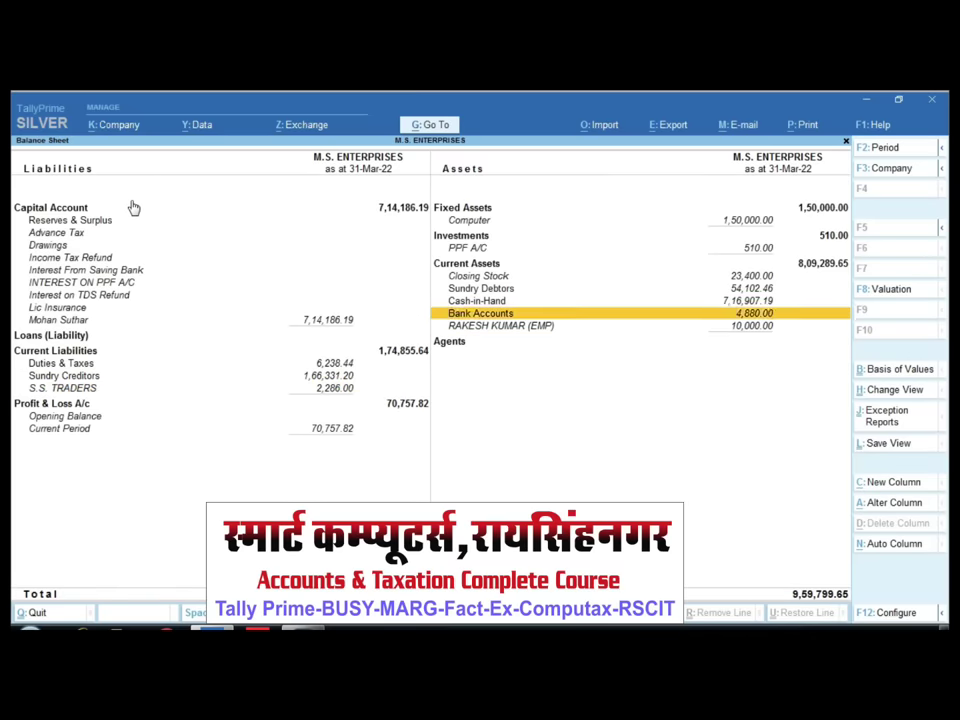
key("Up")
key("Up")
key("Up")
key("Up")
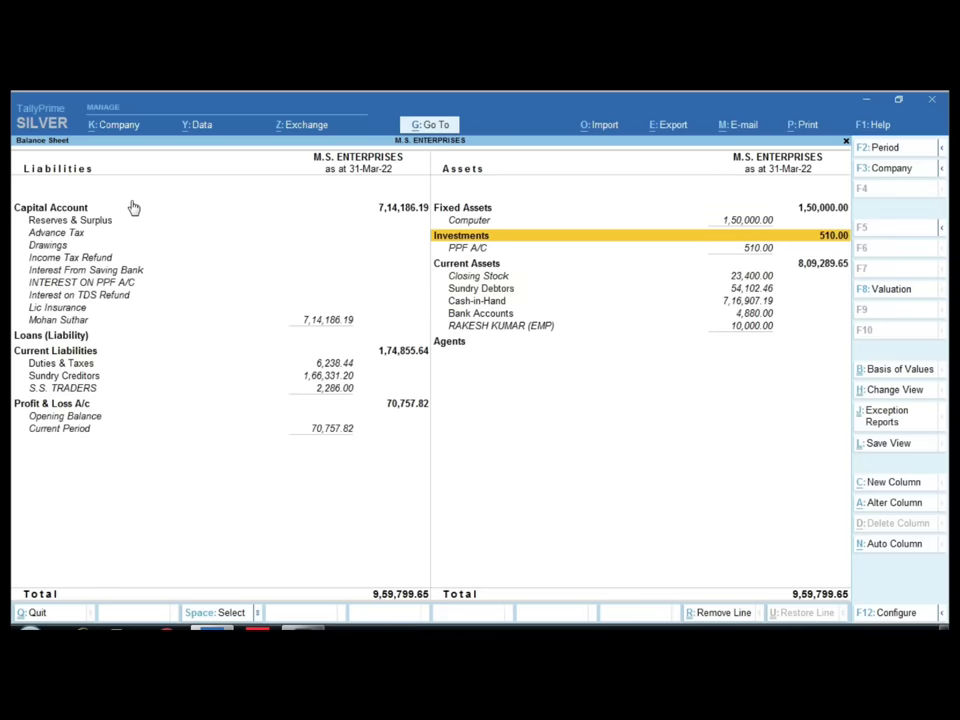
Step: Drill into Sundry Debtors and view the first debtor's monthly ledger summary, selecting February
key("Down")
key("Down")
key("Down")
key("Down")
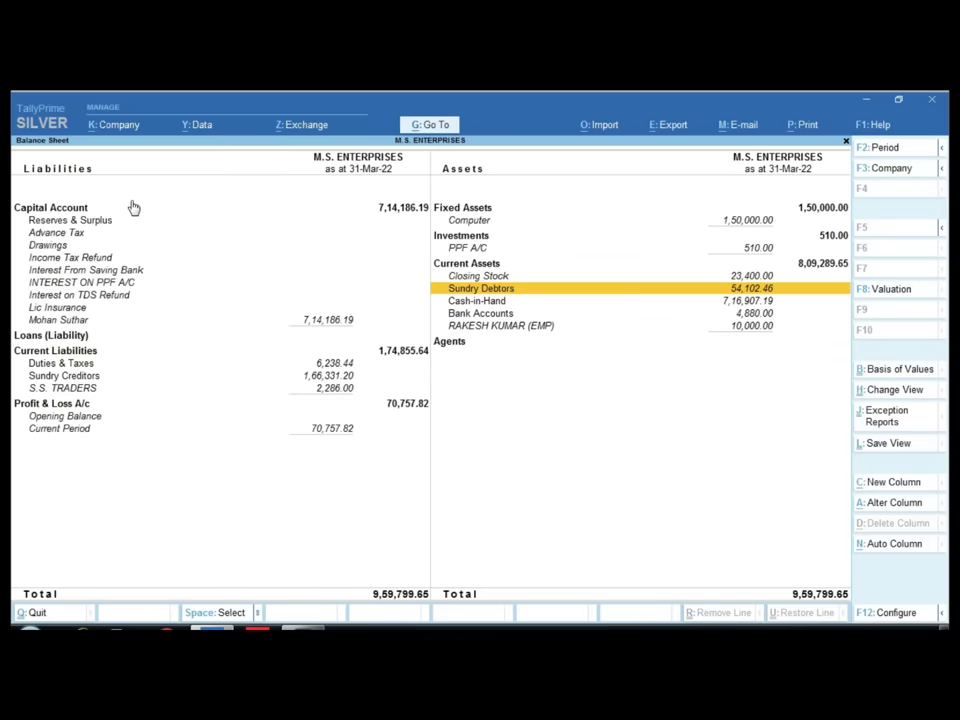
key("Return")
key("Return")
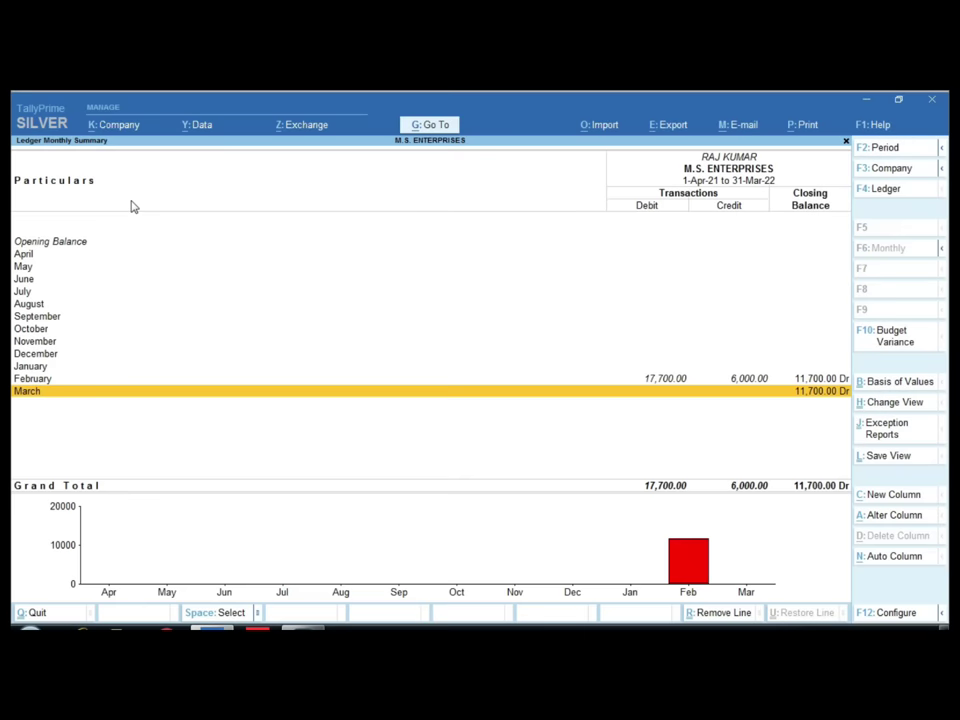
key("Up")
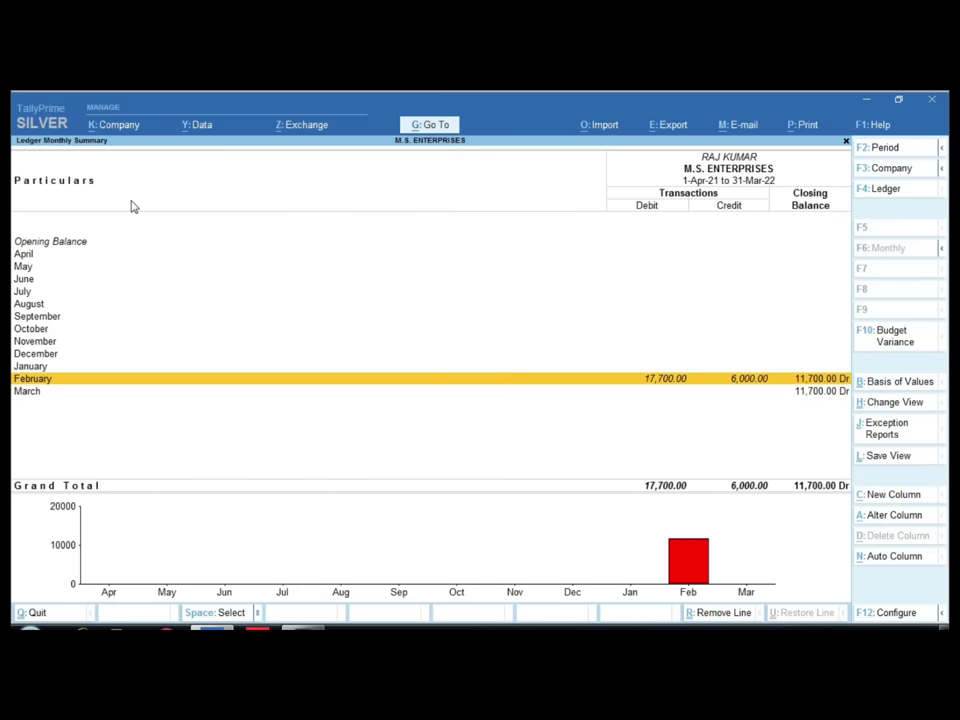
Step: Review the first debtor's ledger vouchers for 1-Apr-21 to 31-Mar-22, then return to the Gateway of Tally
key("Return")
key("F2")
key("Return")
key("Return")
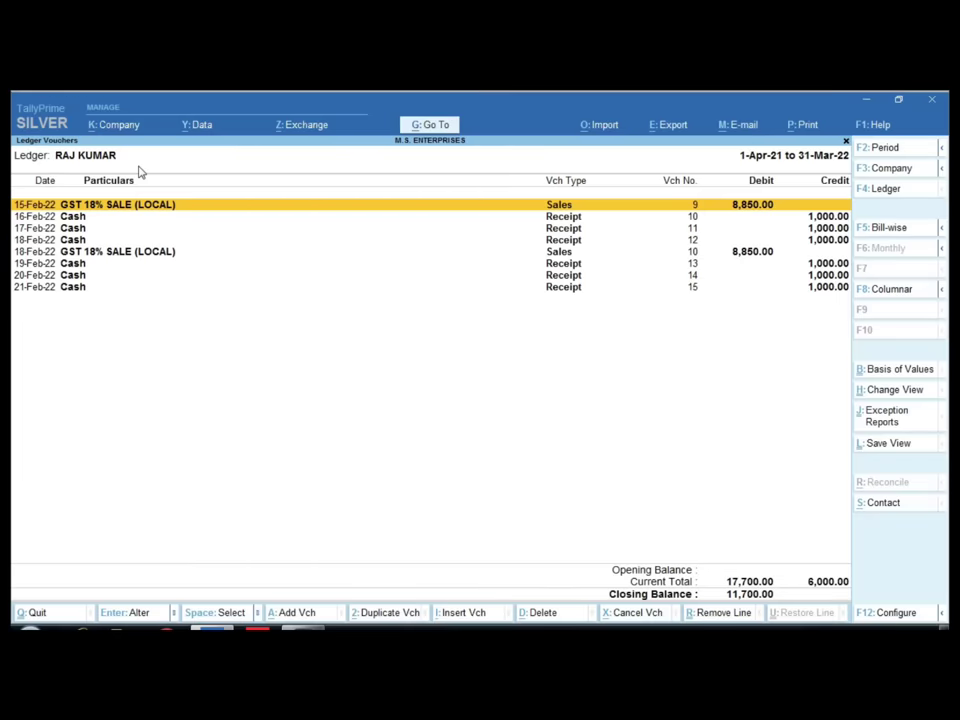
key("Escape")
key("Escape")
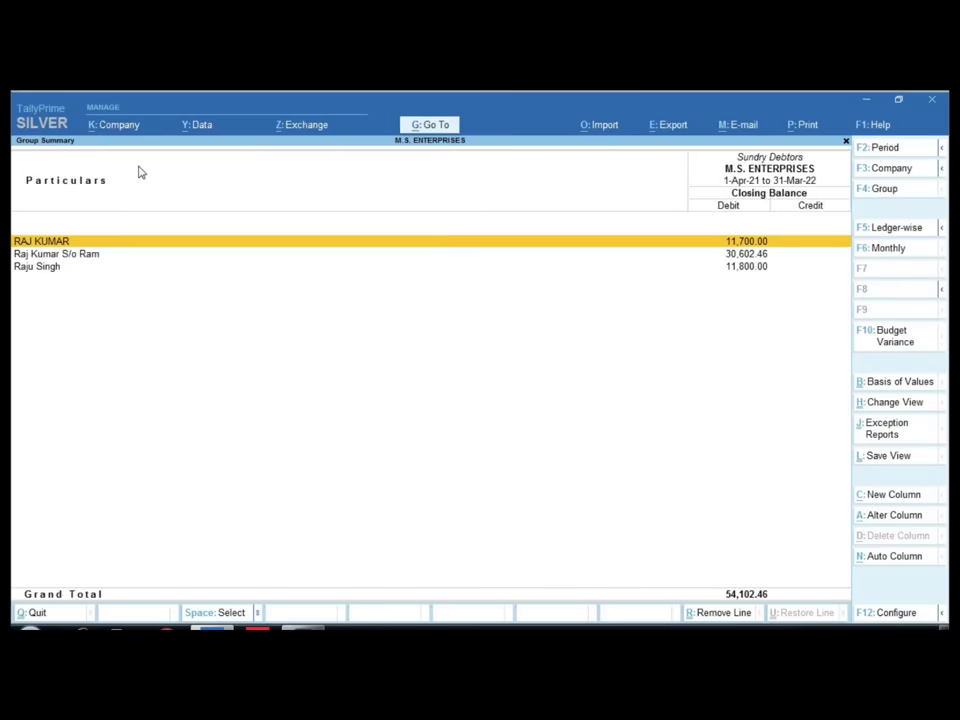
key("Escape")
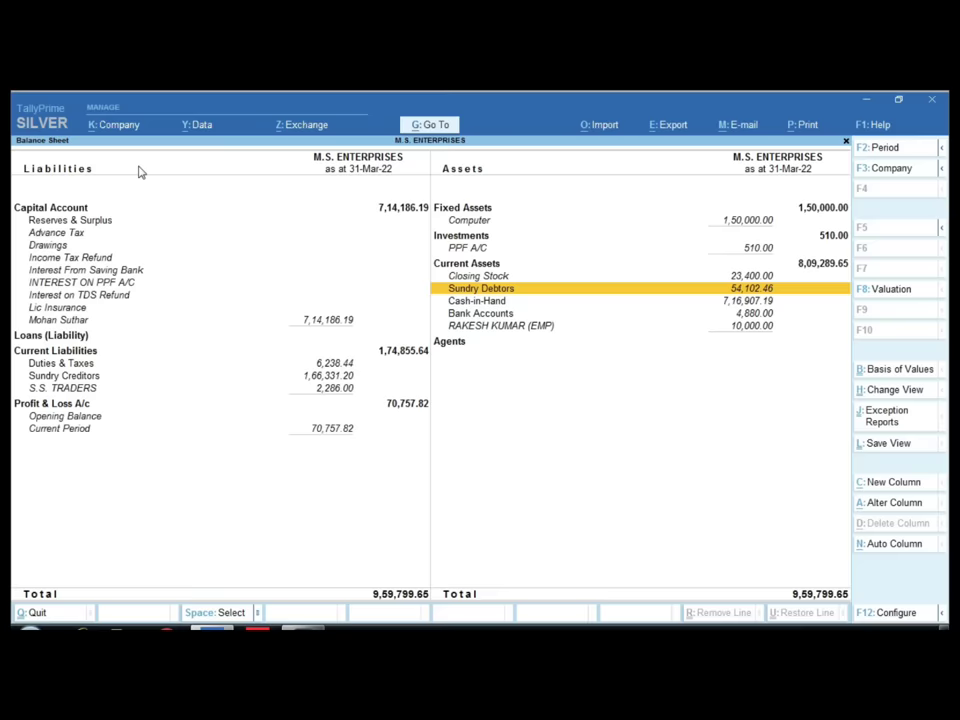
key("Escape")
key("Home")
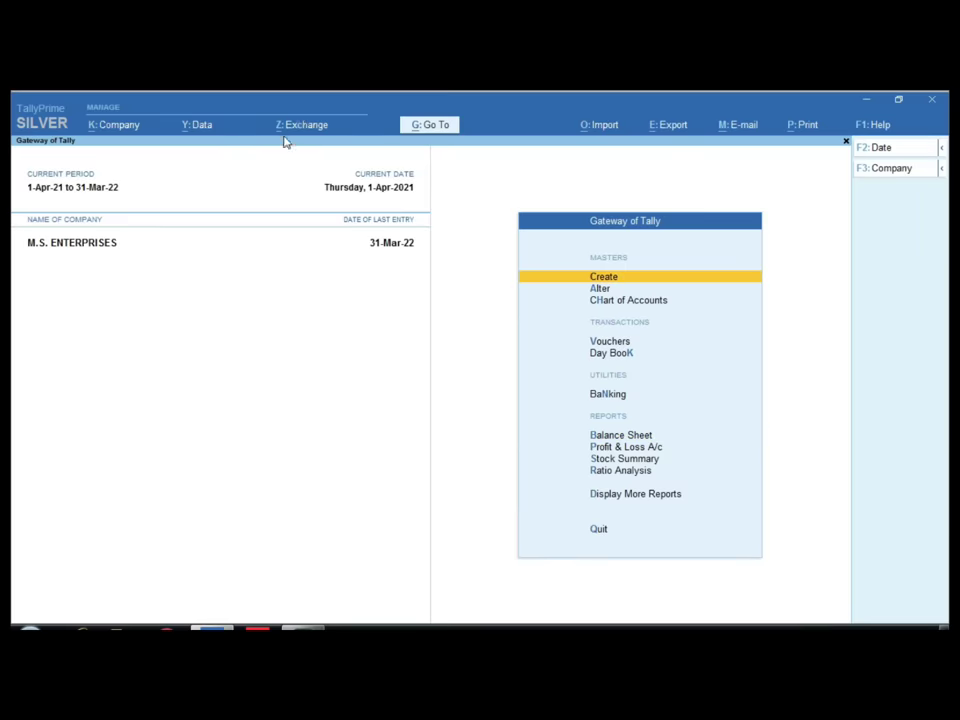
Step: Start a company data backup with C:\ as the destination path
left_click(199, 125)
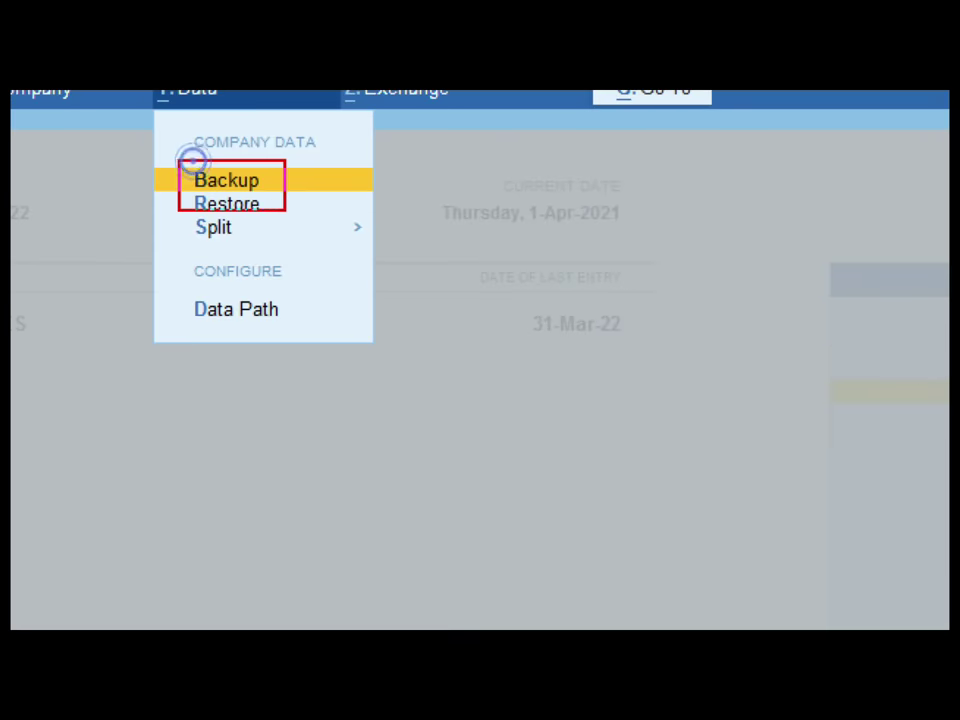
left_click(220, 181)
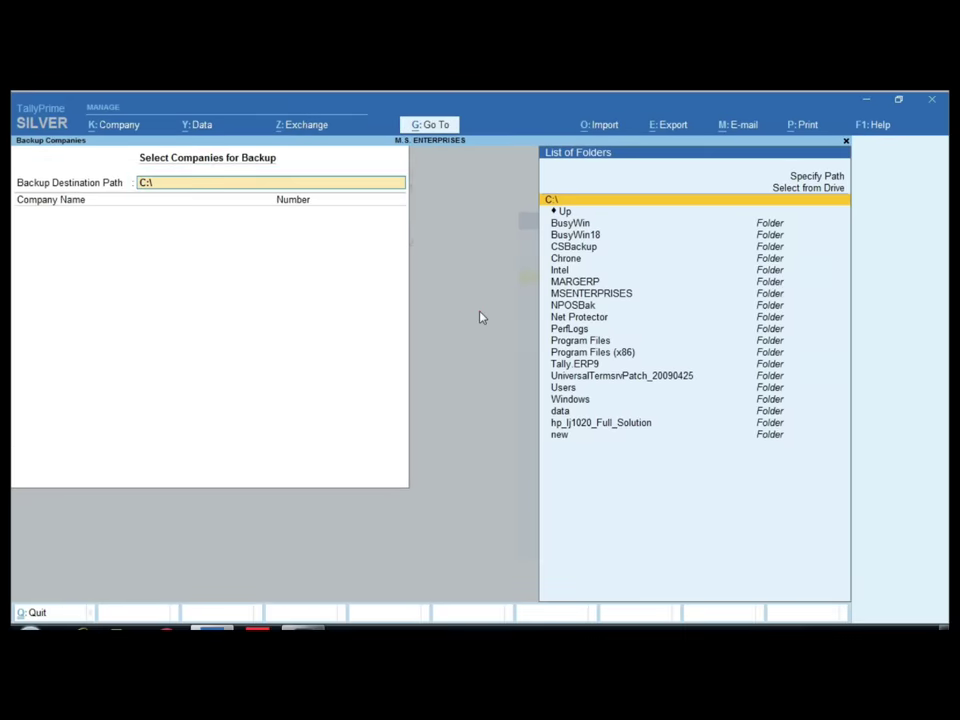
key("Return")
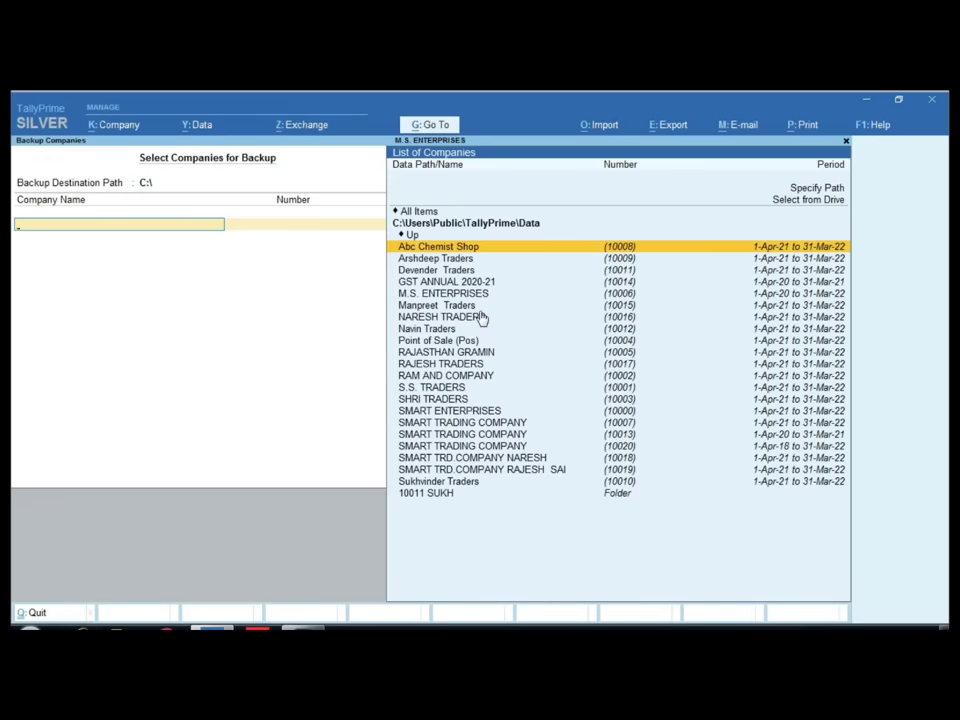
Step: Choose M.S. ENTERPRISES as the only company to back up and run the backup
key("Down")
key("Down")
key("Down")
key("Down")
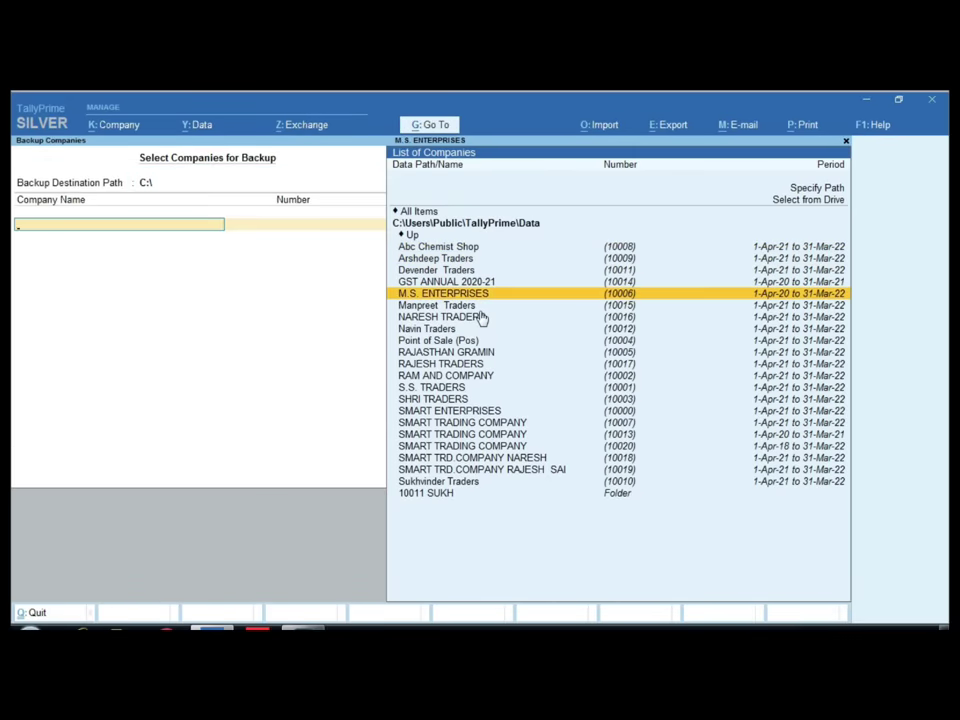
key("Return")
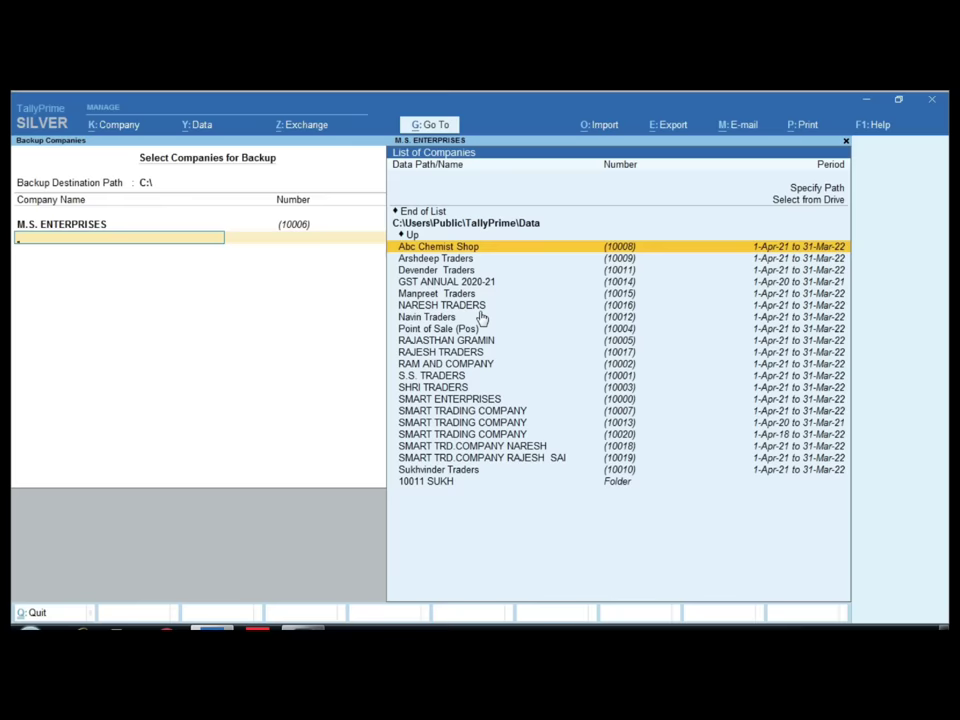
key("Up")
key("Up")
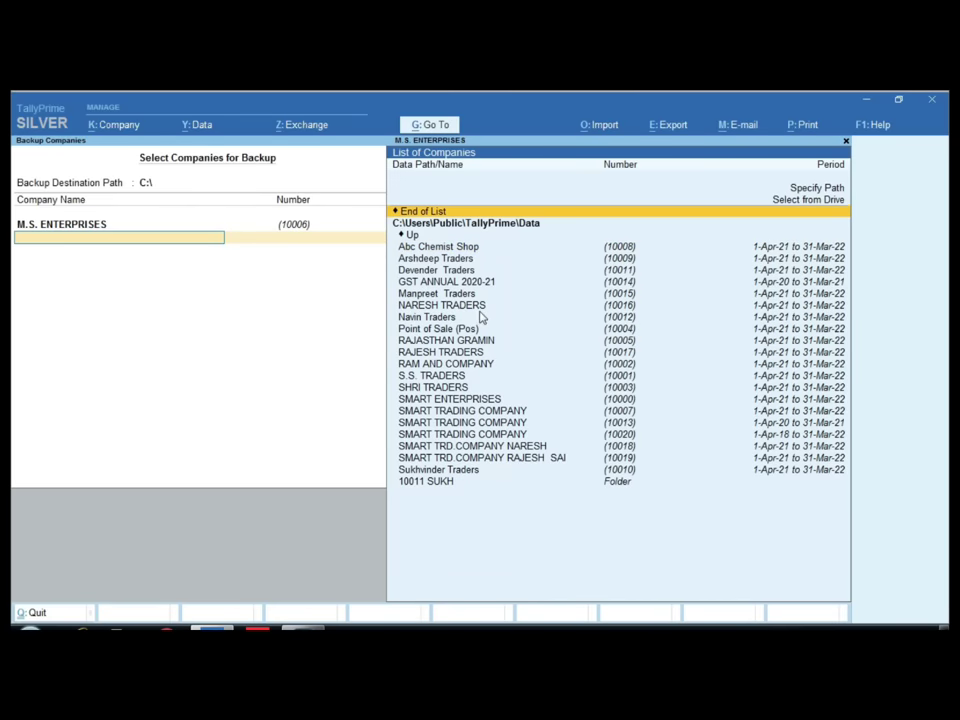
key("Return")
key("Return")
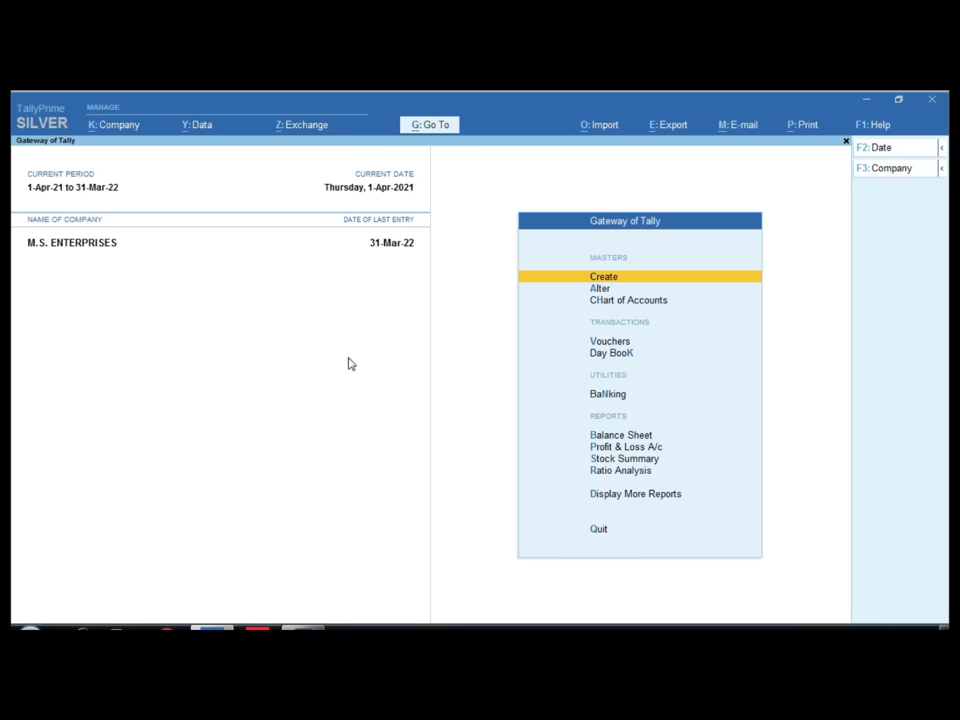
left_click(120, 131)
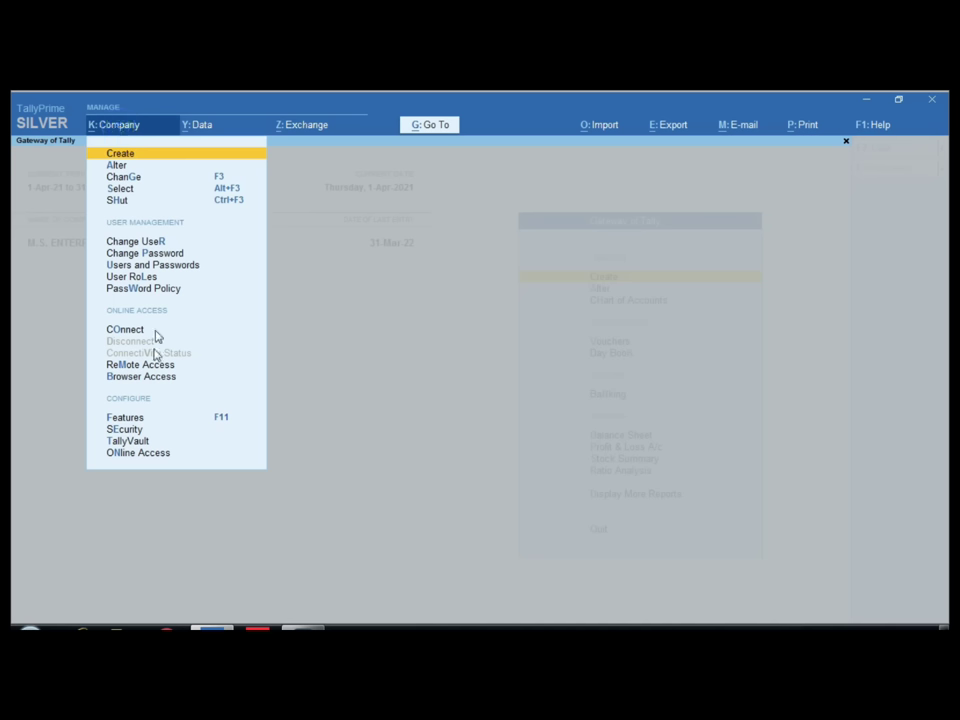
left_click(333, 295)
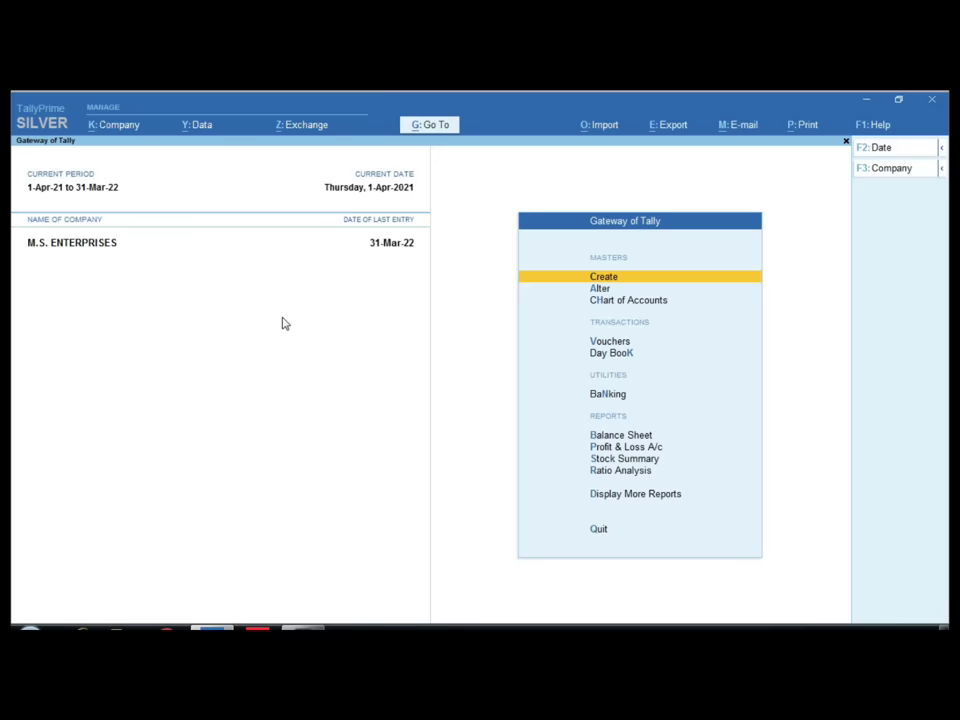
Step: Change the current period to run from 1-4-2022 to 31-3-2023
key("alt+F2")
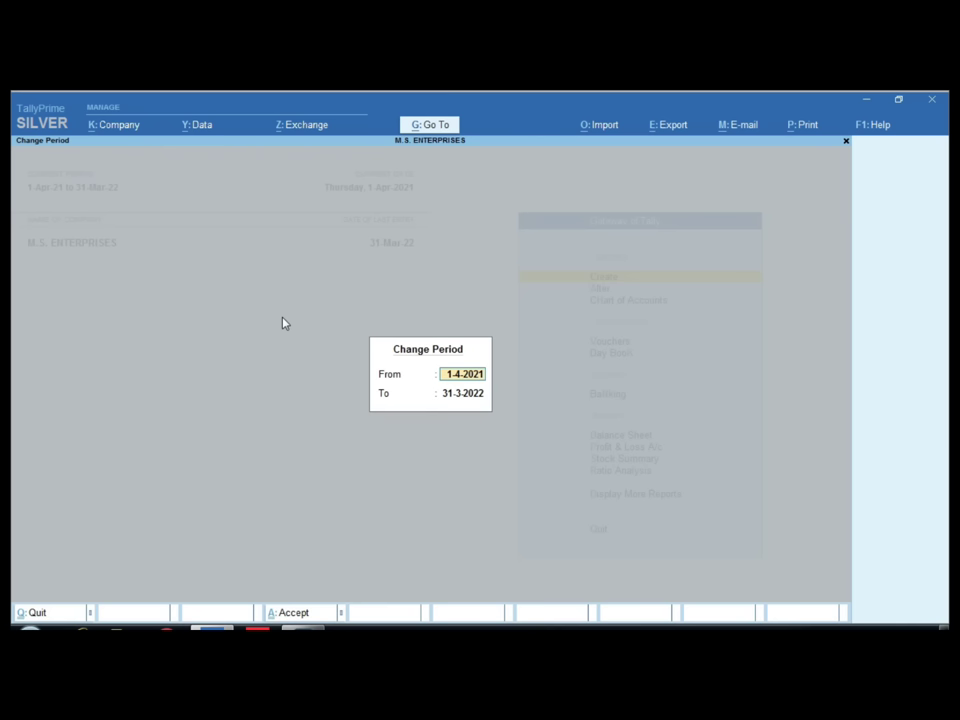
key("ctrl")
key("BackSpace")
type("2")
key("Return")
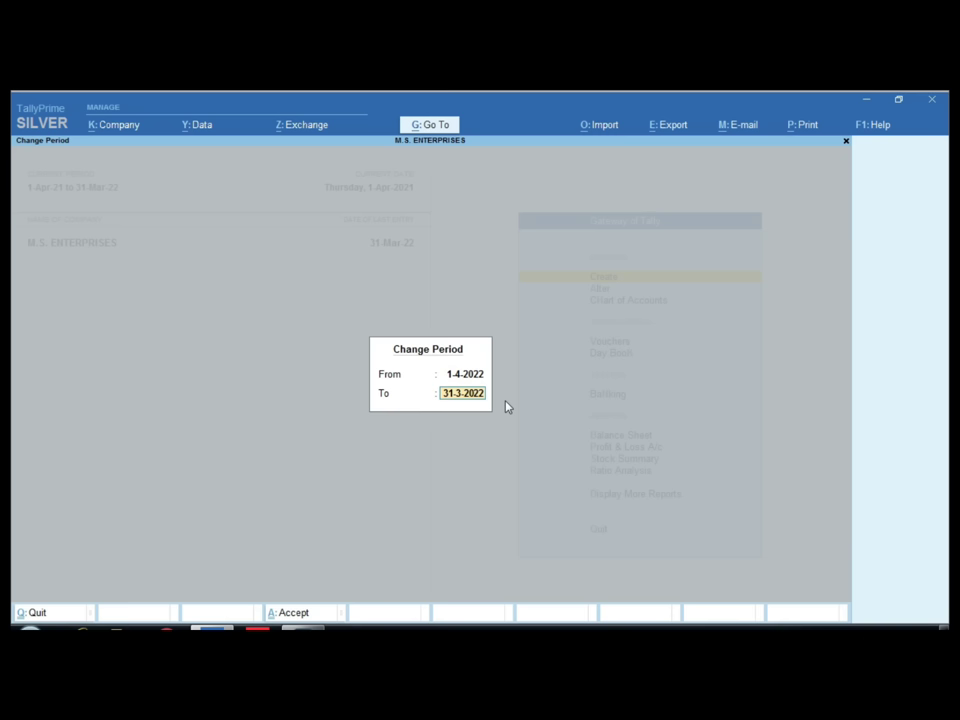
key("BackSpace")
type("3")
key("Return")
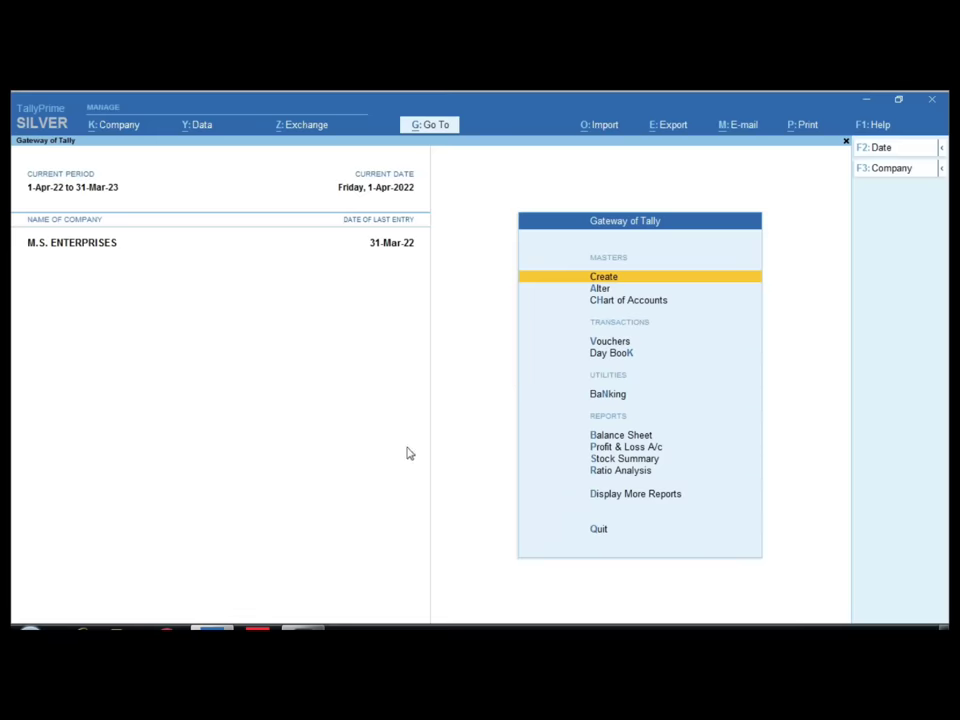
Step: Open the Balance Sheet for the new financial year and expand it to the detailed view
key("ctrl")
key("Down")
key("Down")
key("Down")
key("Down")
key("Down")
key("Down")
key("Down")
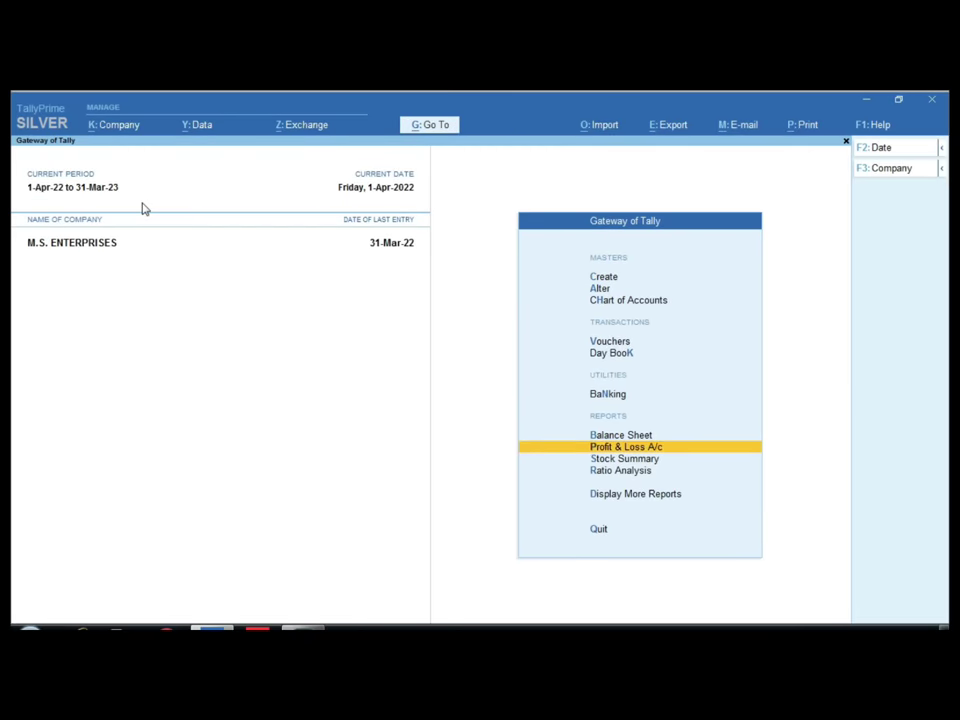
key("Up")
key("Return")
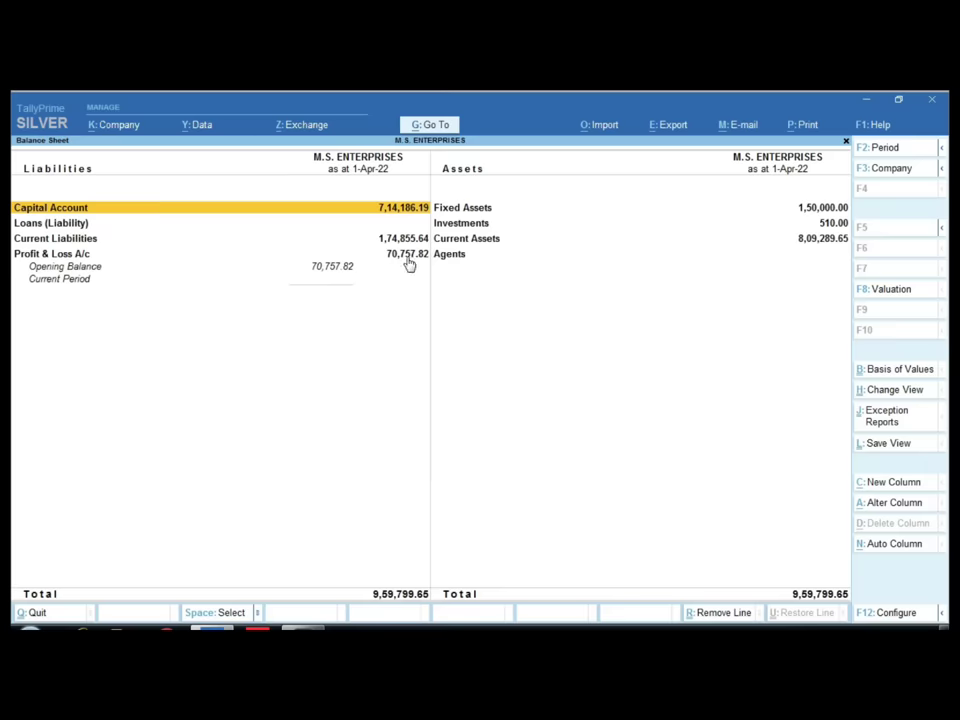
key("F1")
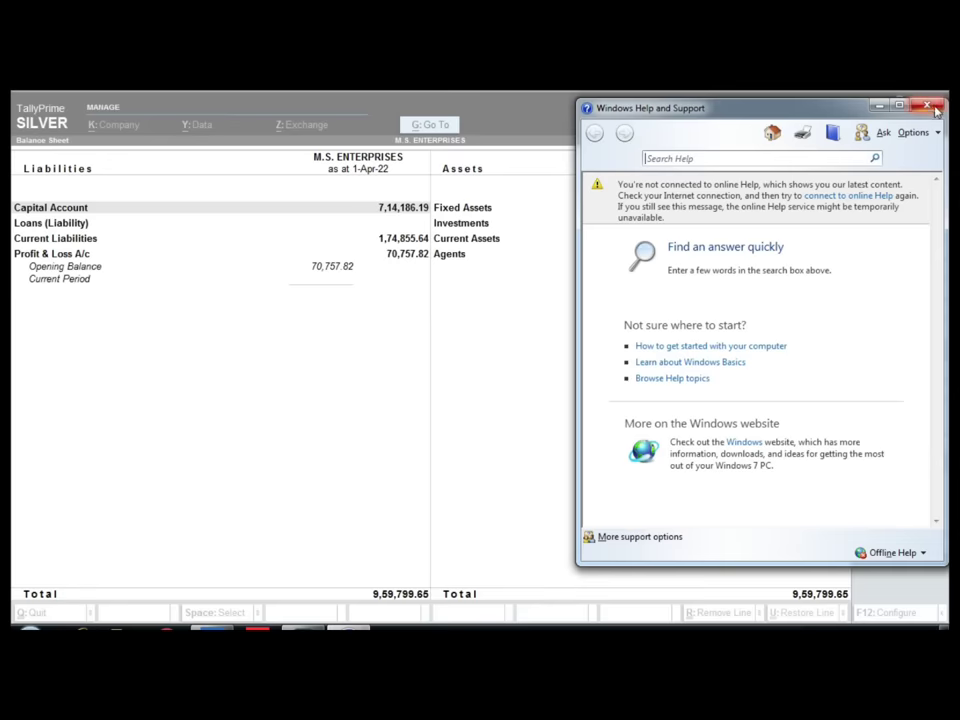
key("alt+F4")
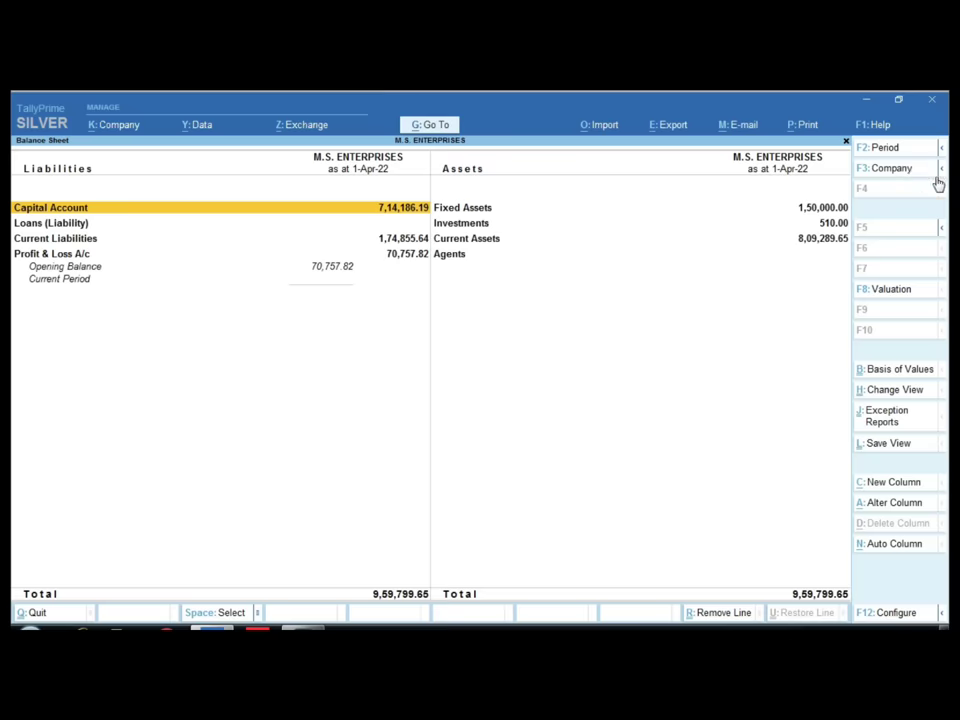
key("alt+F5")
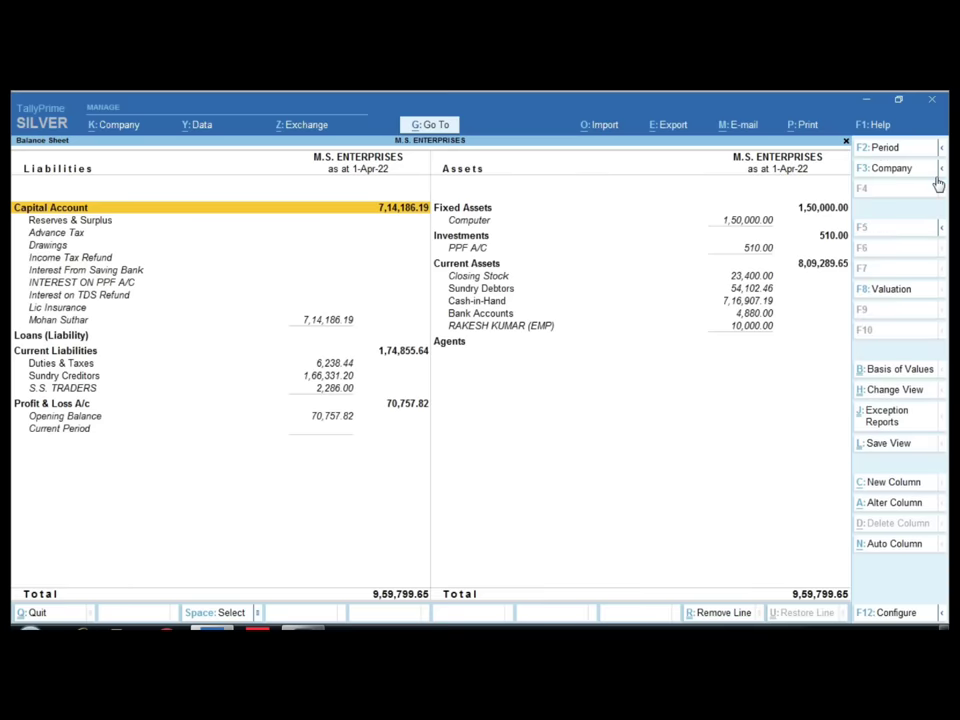
Step: Drill into Sundry Debtors and check the first debtor's opening balance in the new year's monthly summary
left_click(522, 291)
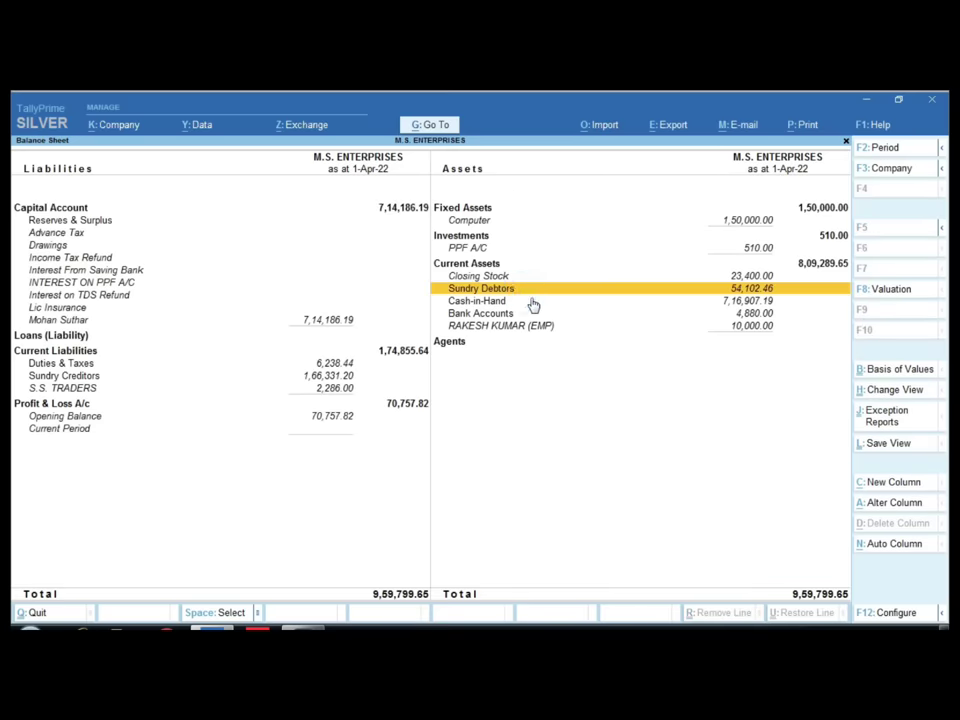
key("Return")
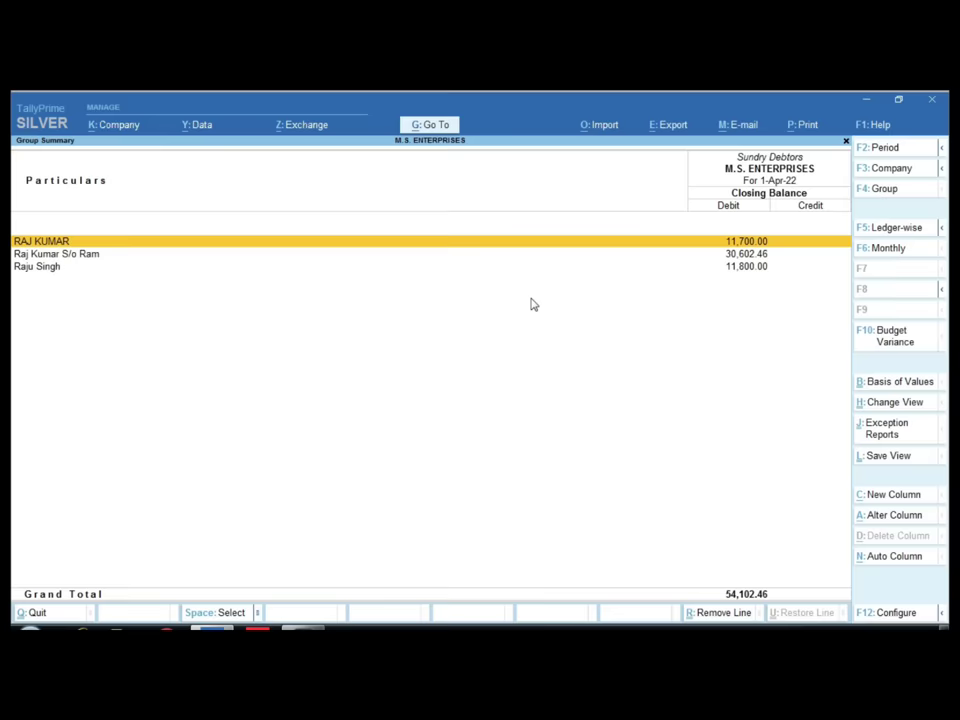
key("Return")
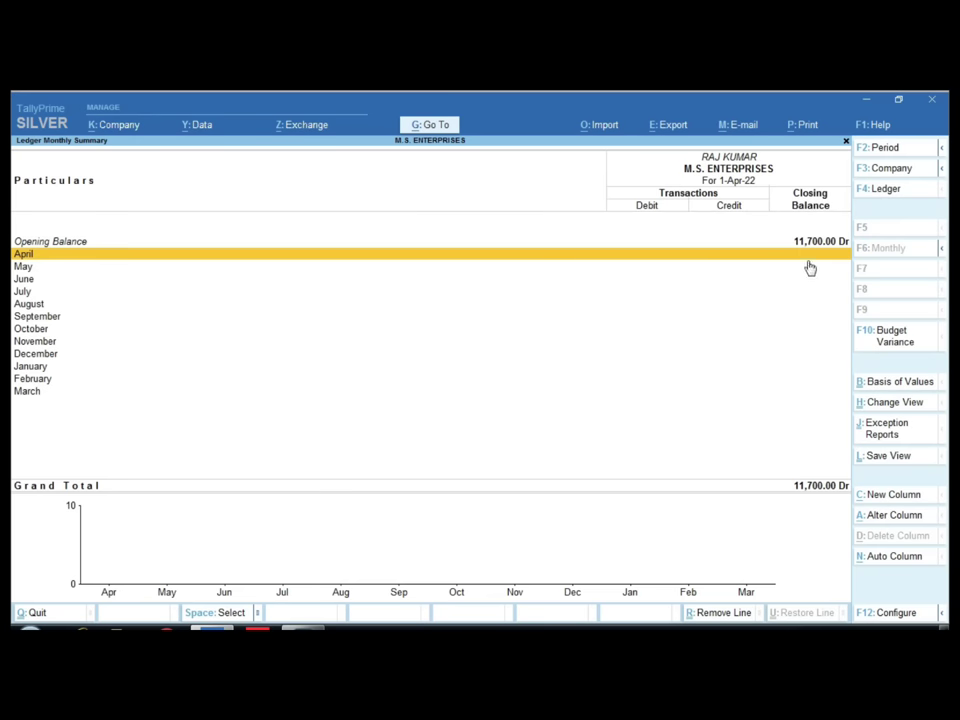
key("ctrl")
key("ctrl+F1")
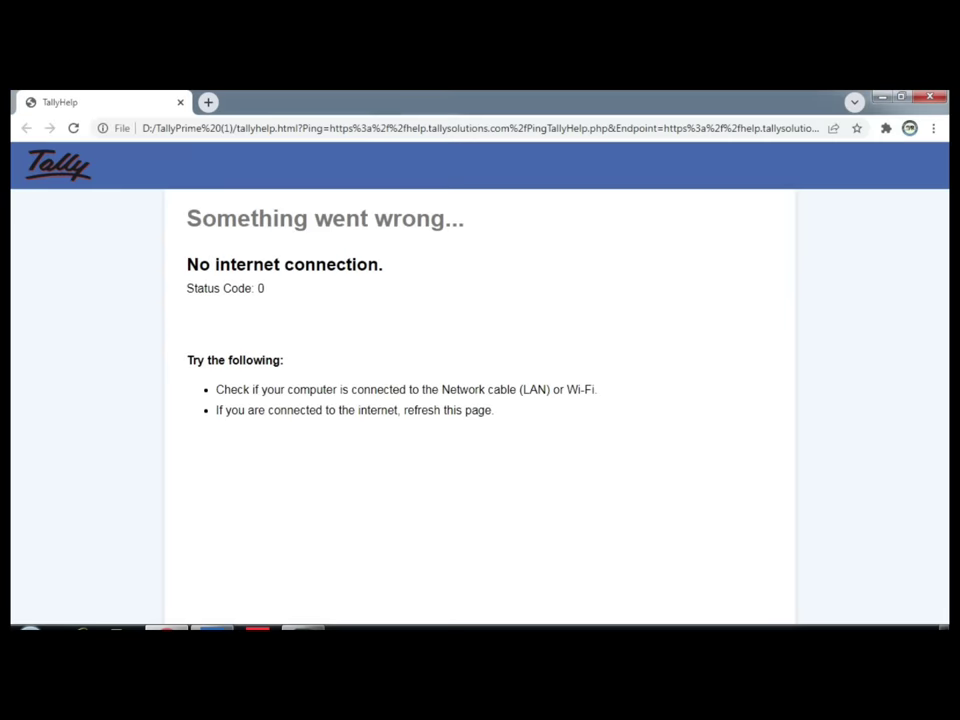
key("alt+F4")
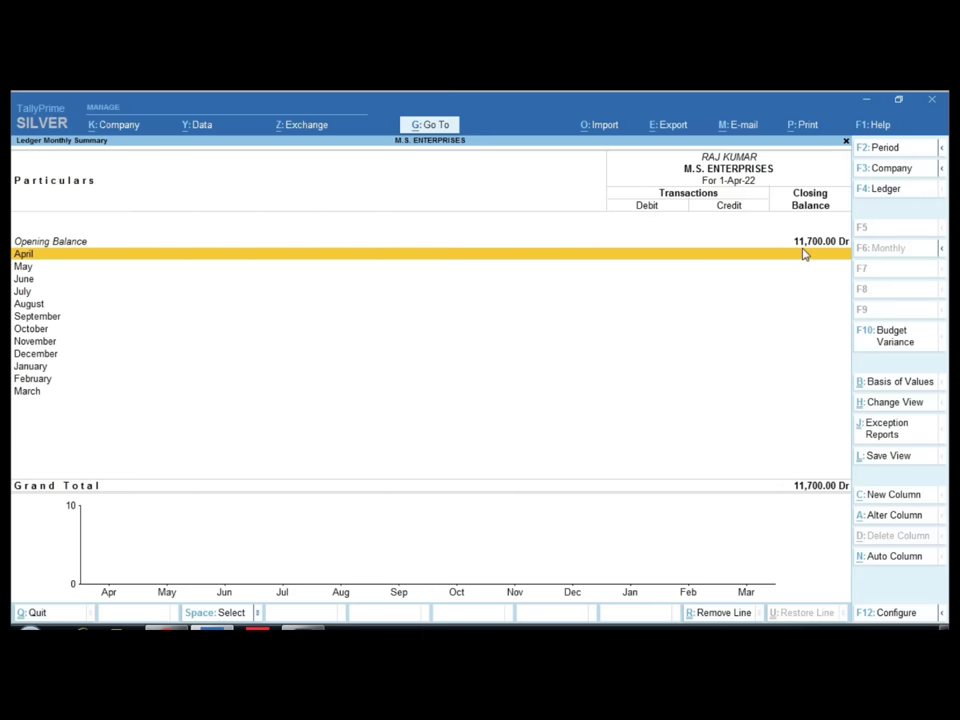
key("ctrl")
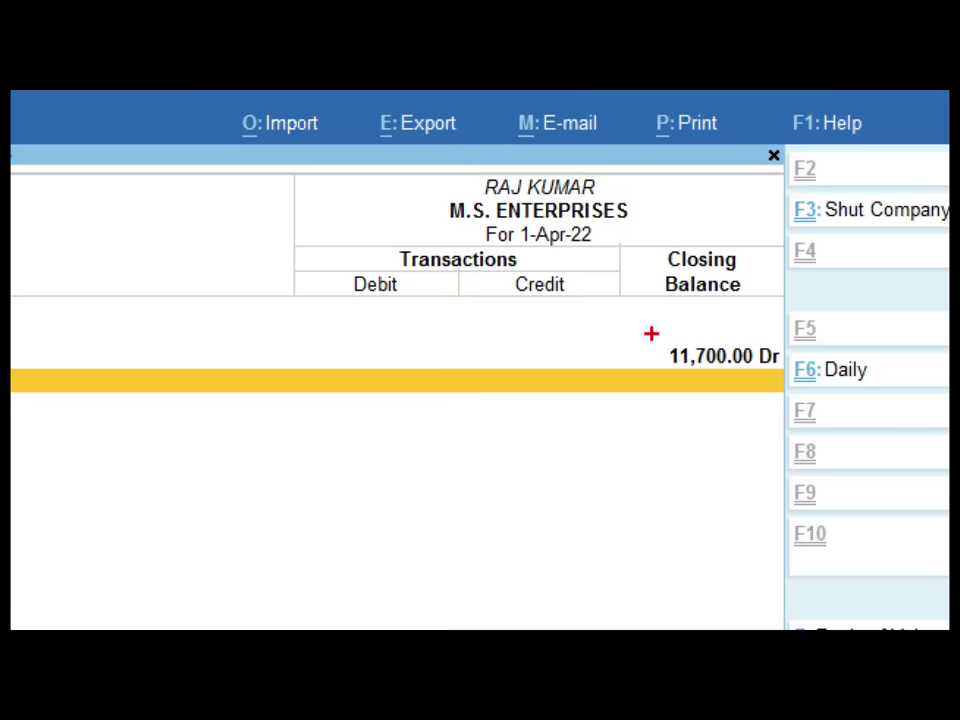
mouse_move(647, 332)
left_mouse_down()
mouse_move(654, 376)
mouse_move(810, 369)
mouse_move(745, 312)
mouse_move(631, 325)
left_mouse_up()
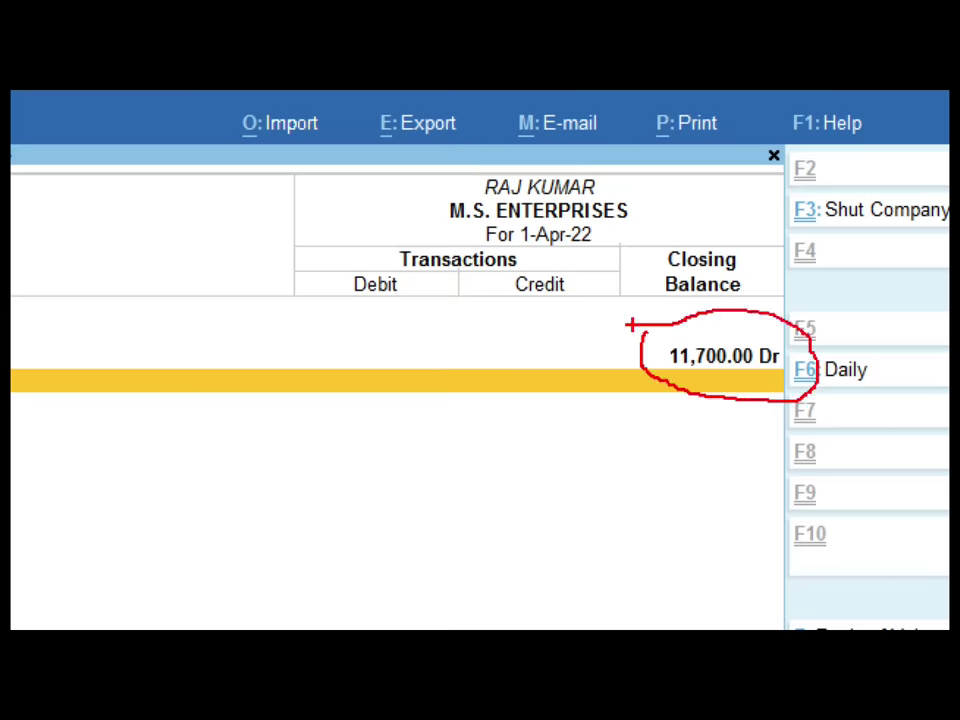
key("Escape")
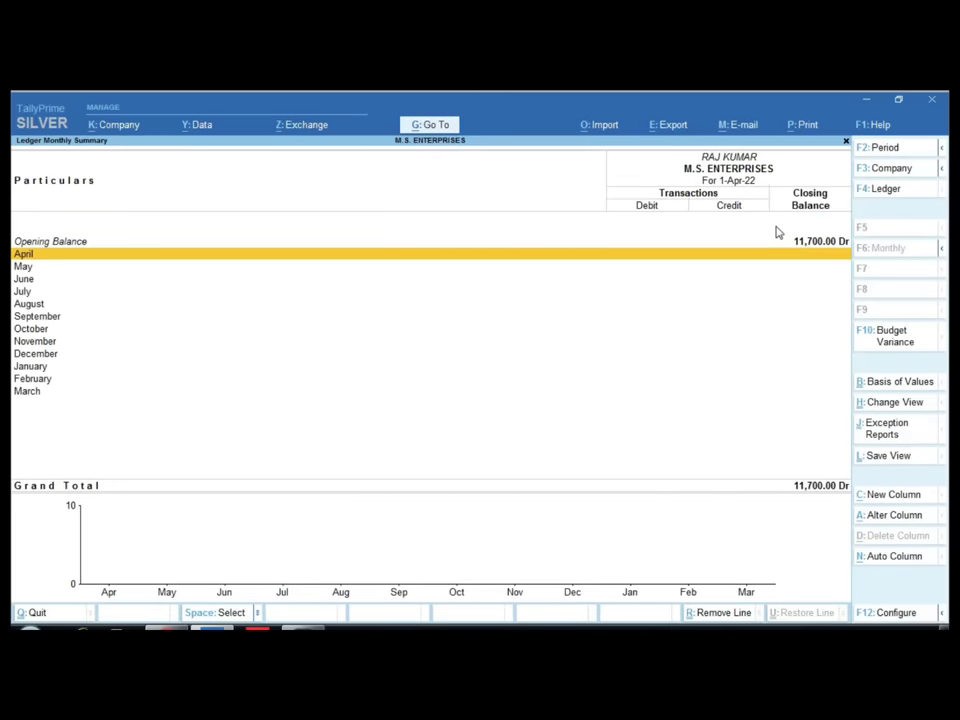
Step: Go back to the Balance Sheet, drill into Sundry Creditors and check Abc Trading Company's opening balance in its monthly summary
key("Escape")
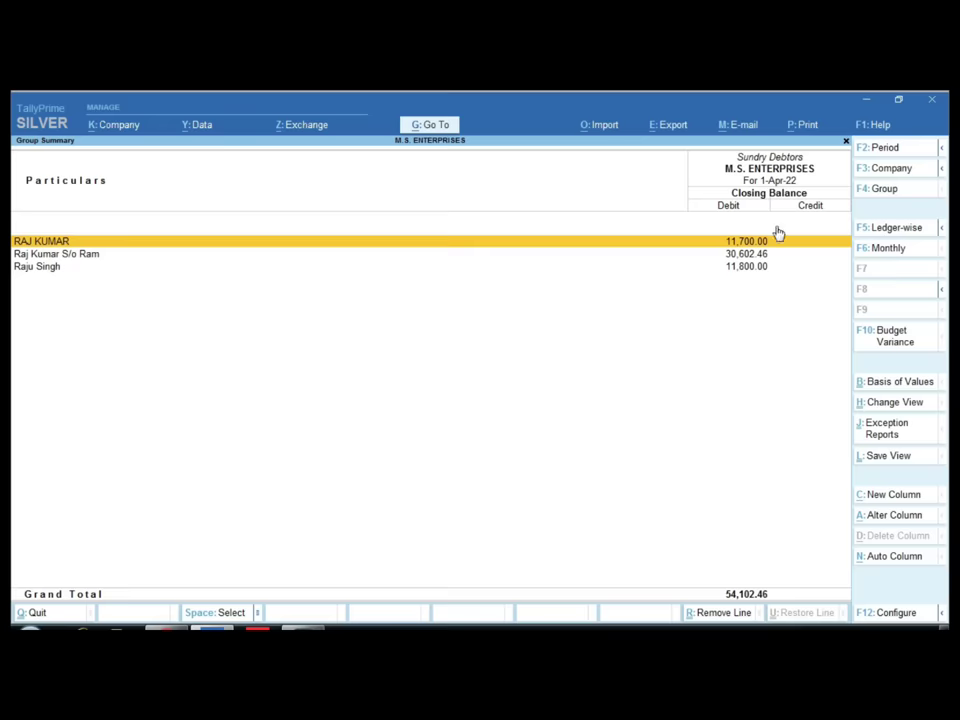
key("Escape")
key("Left")
key("Down")
key("Down")
key("Down")
key("Down")
key("Down")
key("Down")
key("Return")
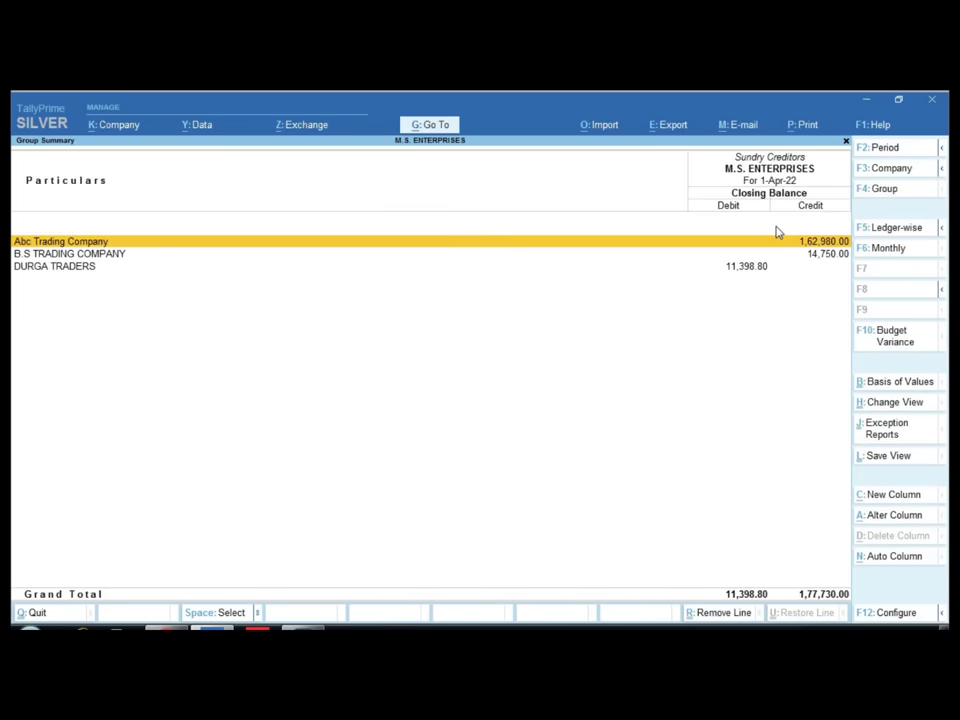
key("Return")
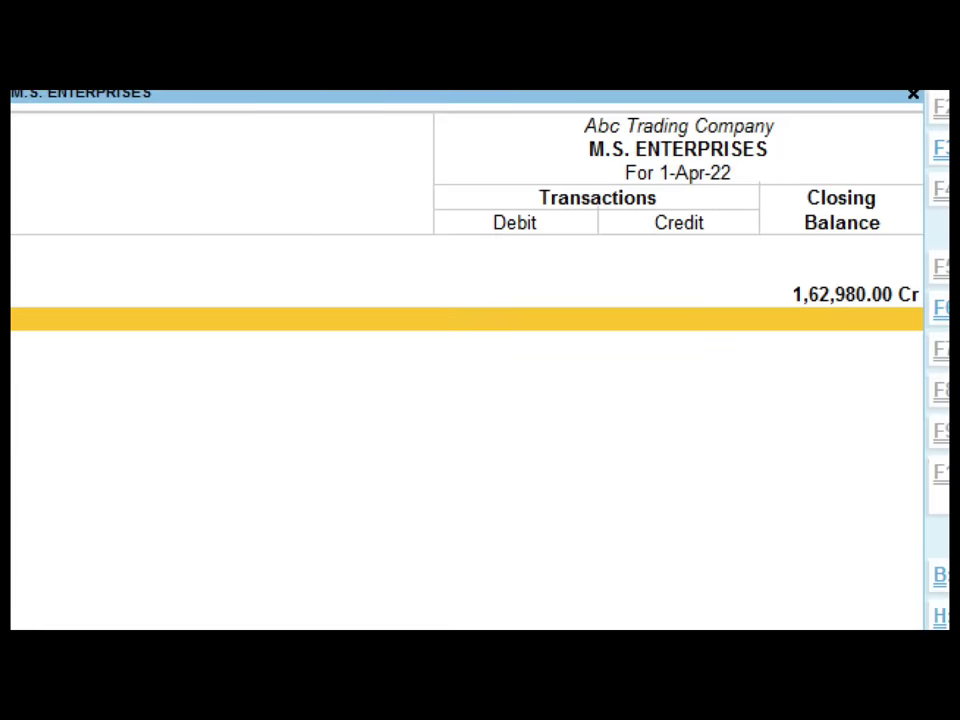
left_click_drag(789, 269, 792, 316)
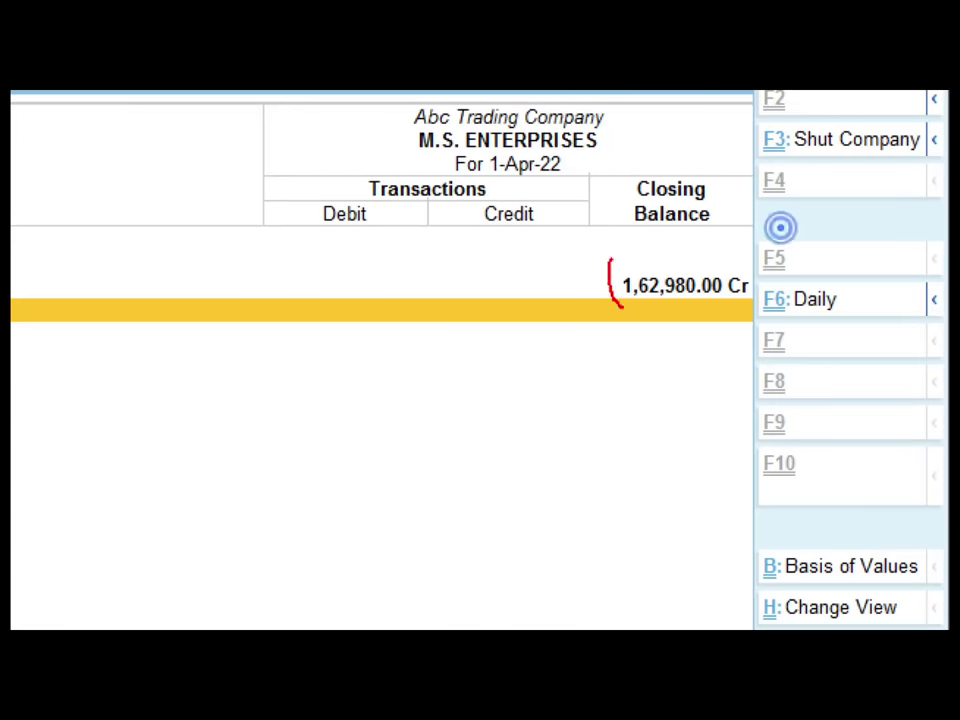
mouse_move(612, 262)
left_mouse_down()
mouse_move(784, 311)
mouse_move(643, 326)
mouse_move(601, 286)
left_mouse_up()
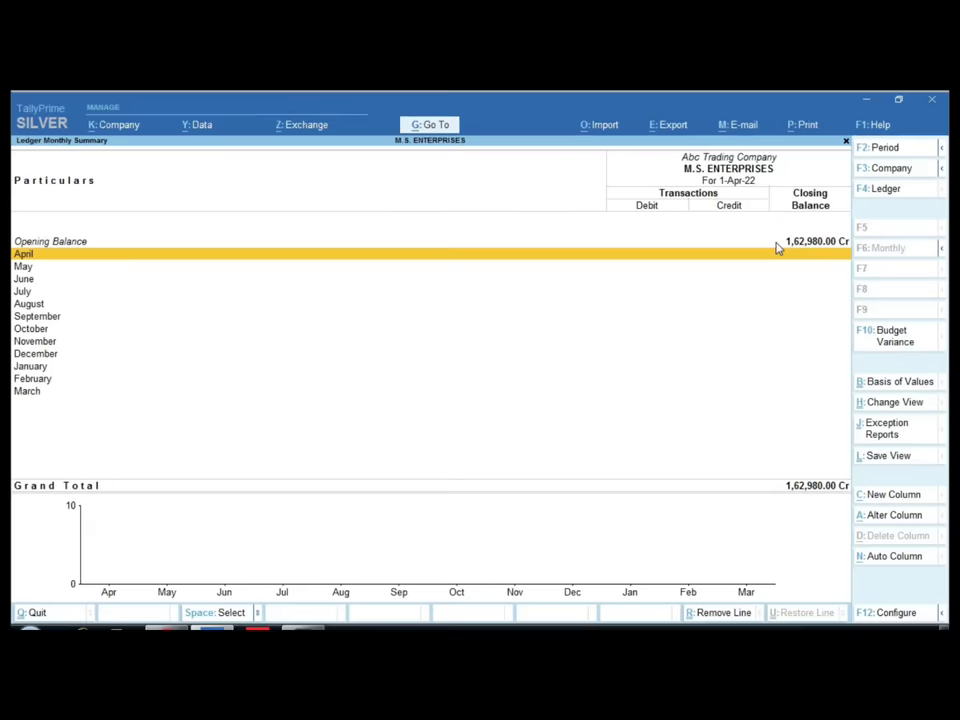
Step: Return to the Balance Sheet and open the Closing Stock breakdown under Current Assets
key("Escape")
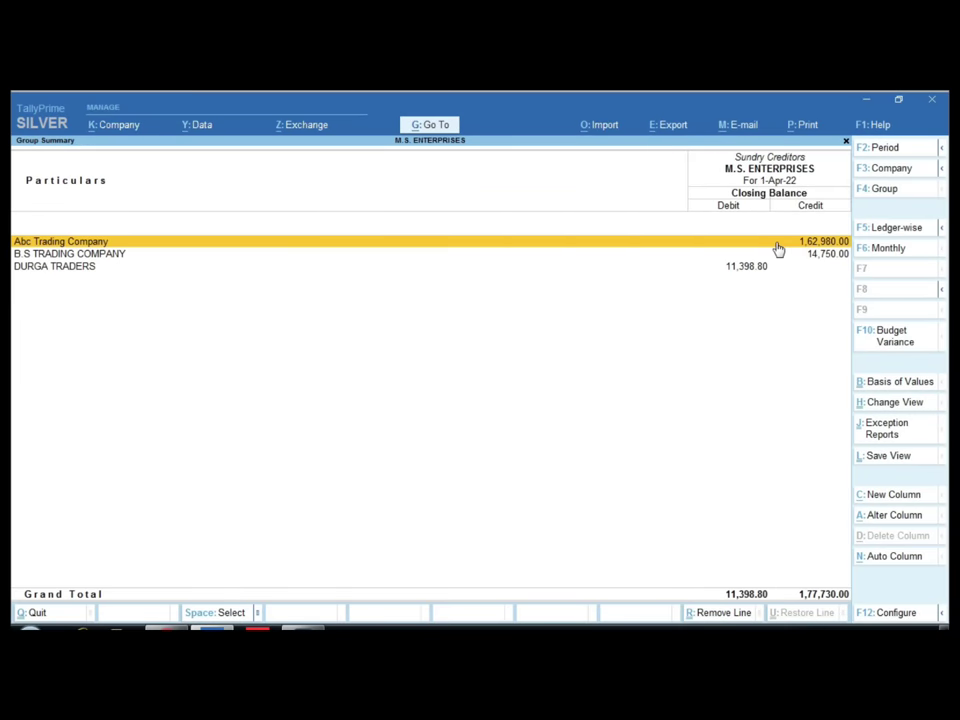
key("Escape")
key("Right")
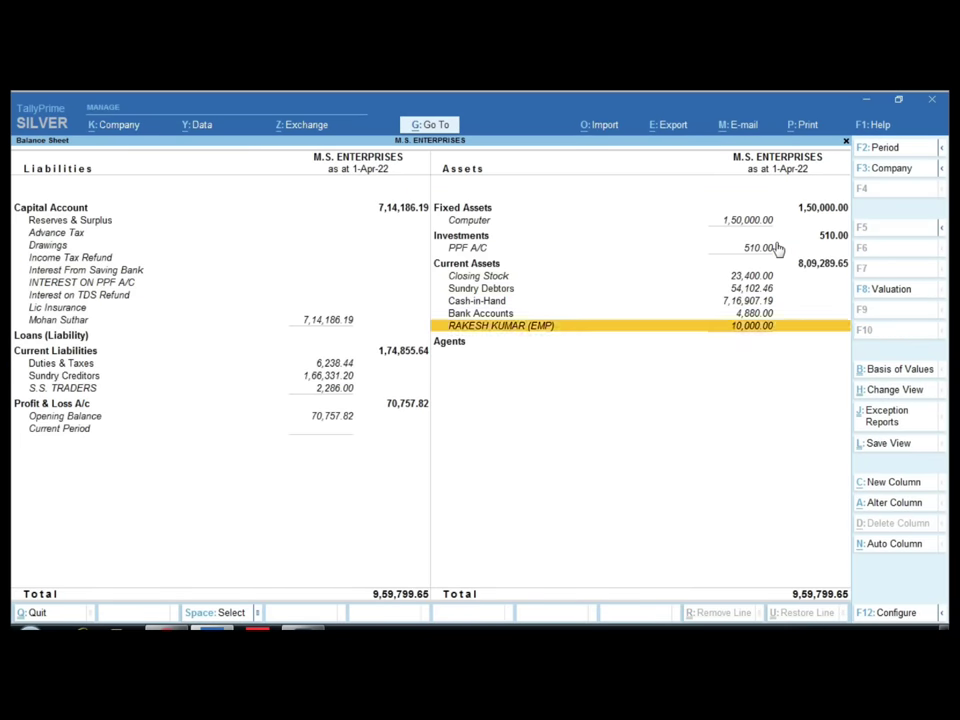
key("Up")
key("Up")
key("Up")
key("Up")
key("Return")
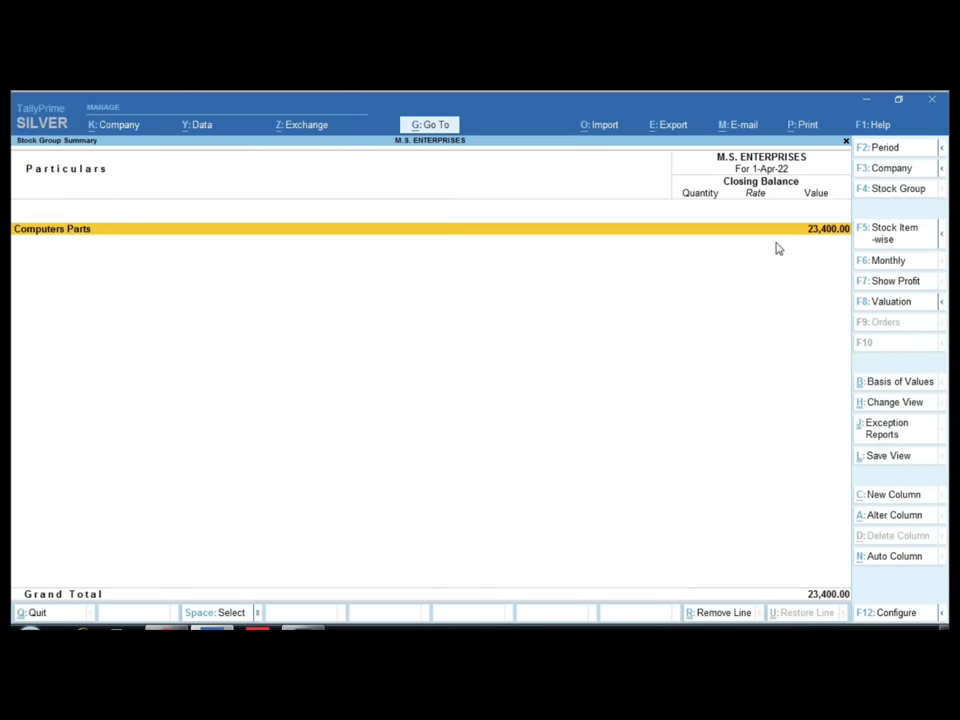
Step: Drill into Computers Parts and check the opening quantity and value of Keyboard With Wire Dell 120
key("Return")
key("Down")
key("Up")
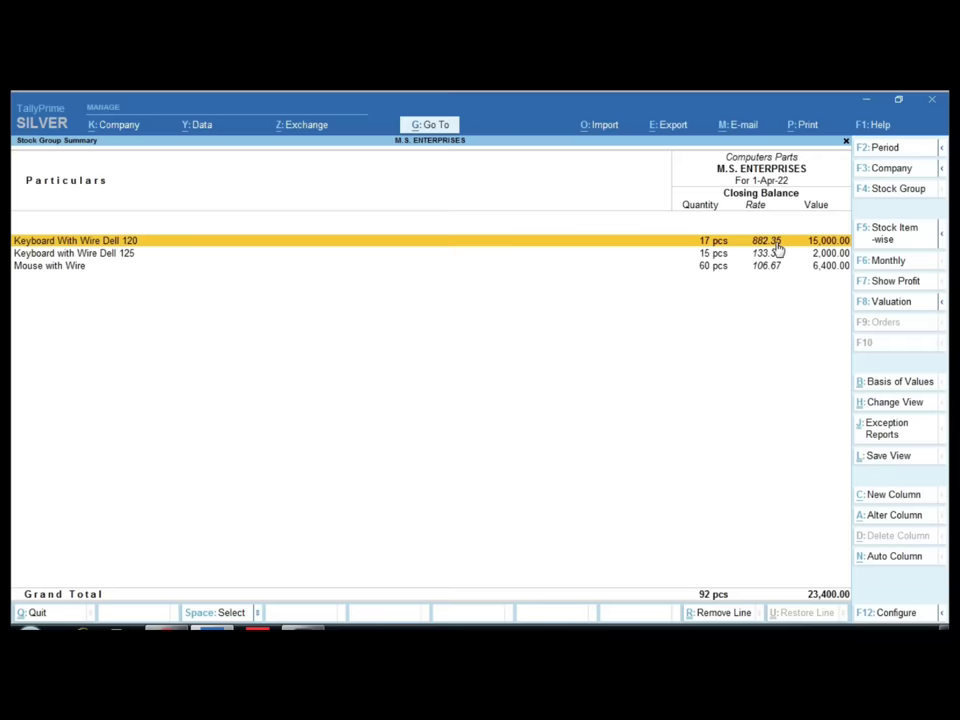
key("Return")
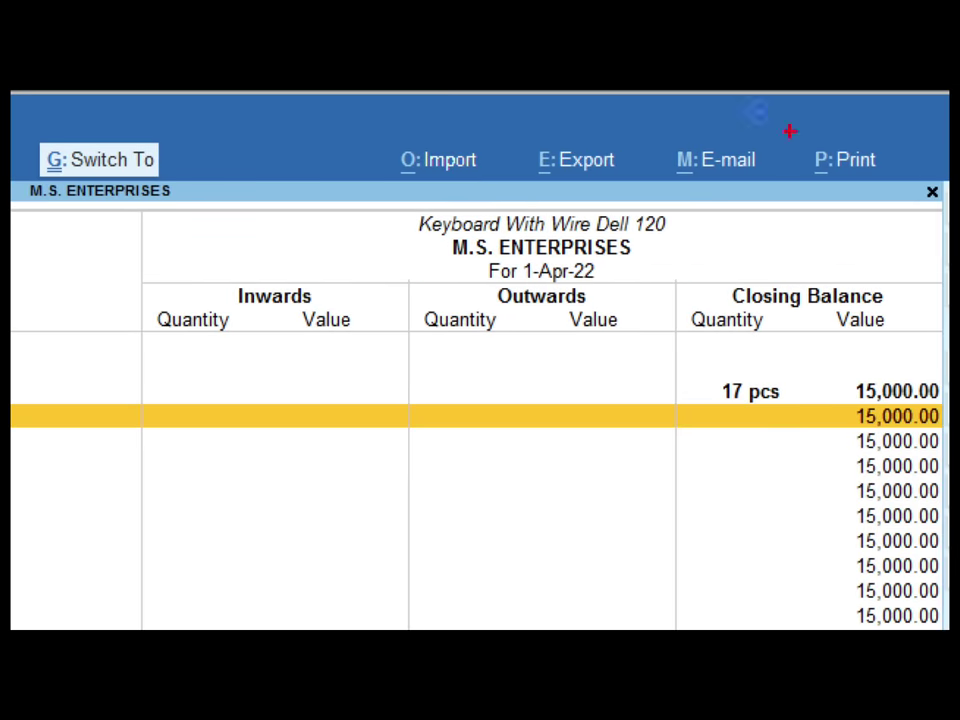
mouse_move(407, 208)
left_mouse_down()
mouse_move(688, 242)
mouse_move(418, 196)
mouse_move(333, 214)
left_mouse_up()
mouse_move(722, 366)
left_mouse_down()
mouse_move(700, 386)
mouse_move(822, 417)
left_mouse_up()
left_click_drag(652, 404, 820, 418)
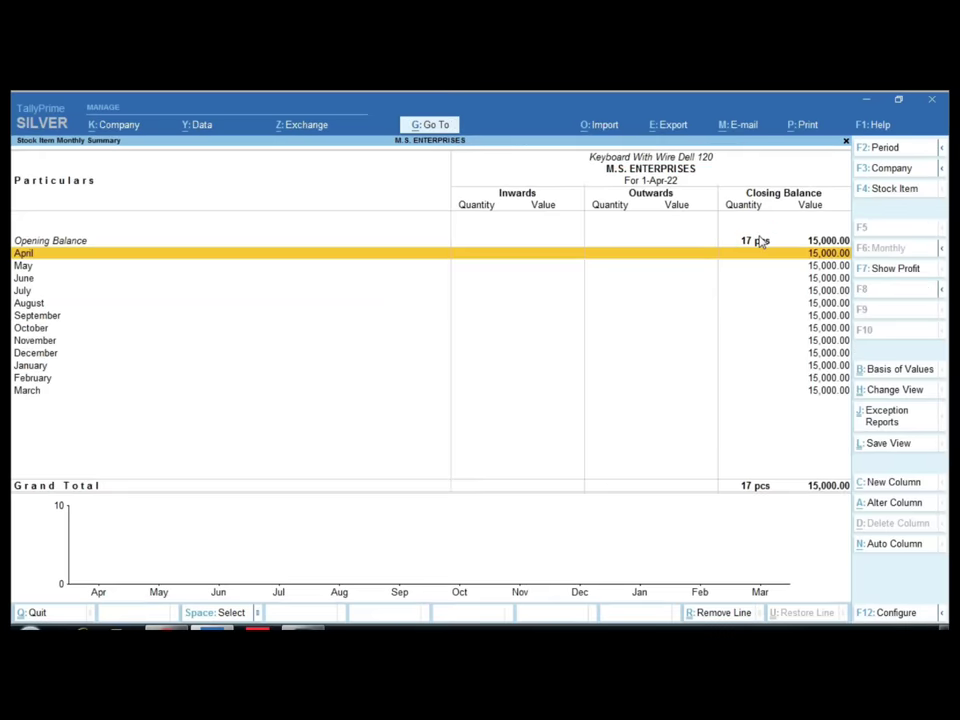
Step: Return to the Balance Sheet, compare the Profit & Loss A/c balance with the proprietor's capital balance, and leave the report
key("Escape")
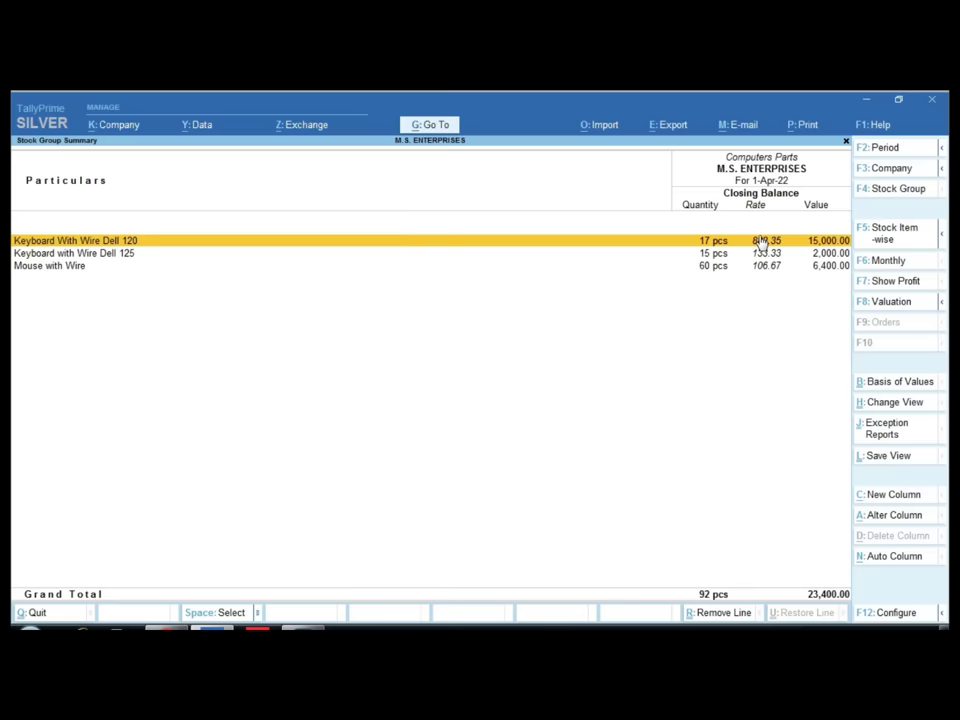
key("Escape")
key("Escape")
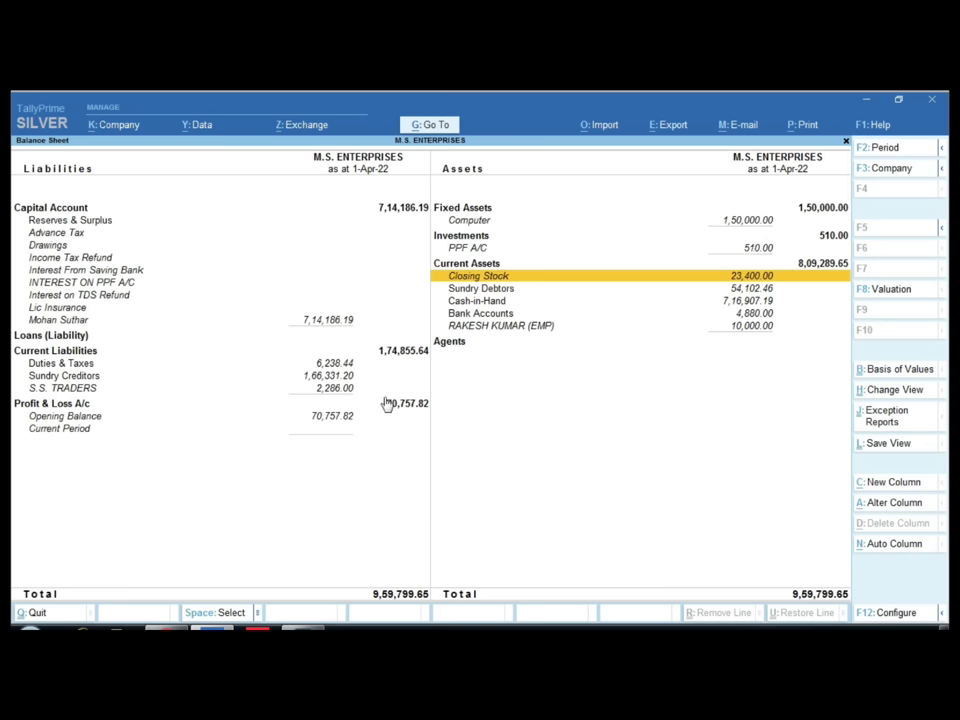
left_click(318, 404)
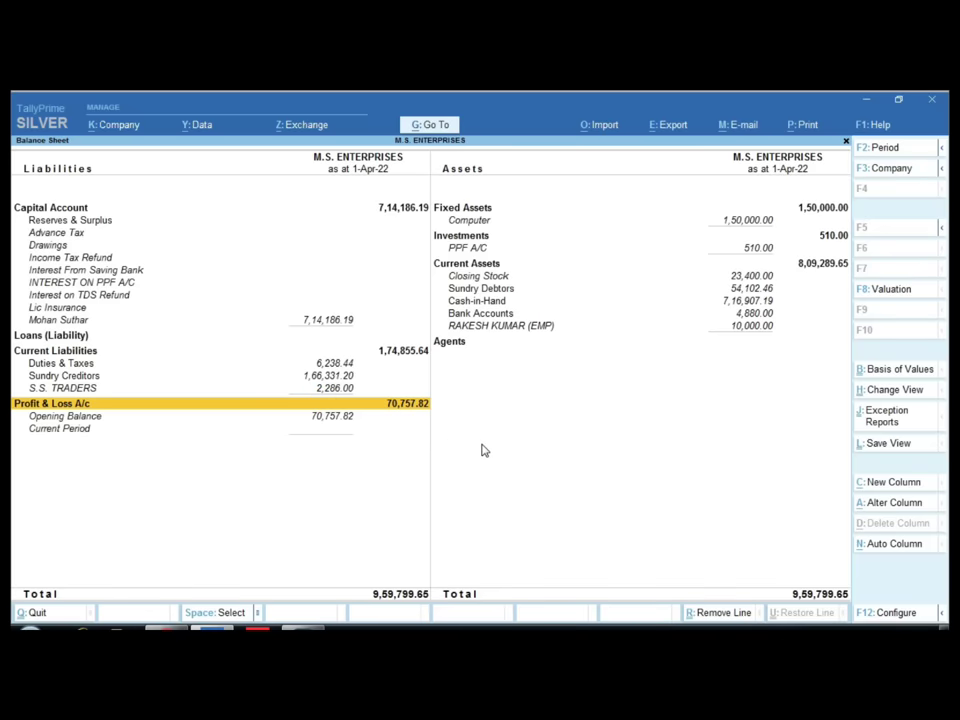
key("ctrl")
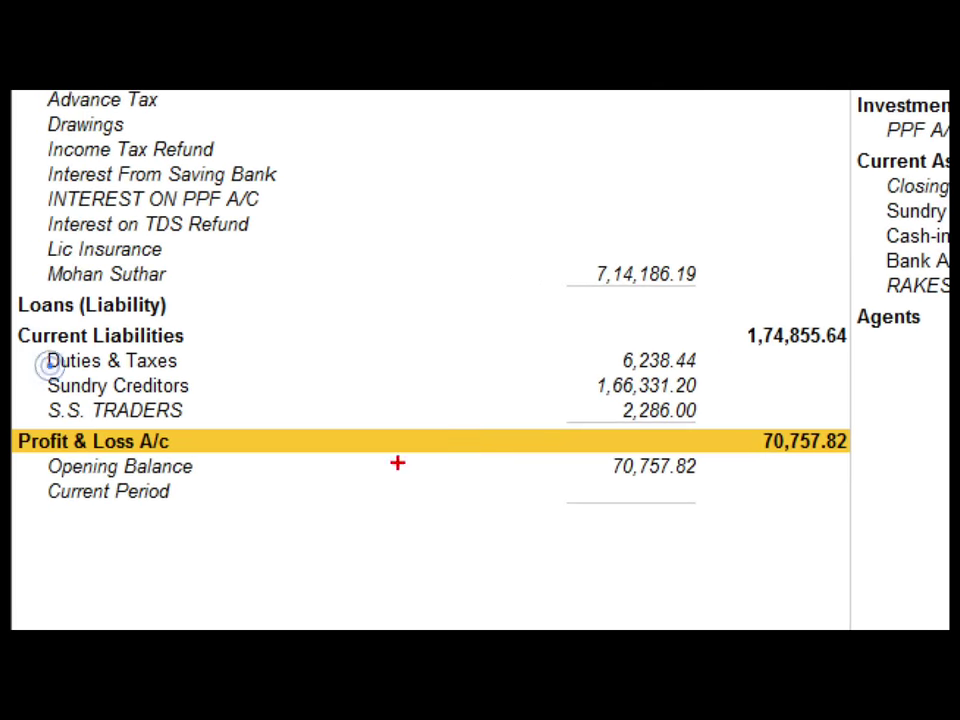
mouse_move(735, 407)
left_mouse_down()
mouse_move(741, 443)
mouse_move(874, 482)
mouse_move(771, 405)
mouse_move(736, 411)
left_mouse_up()
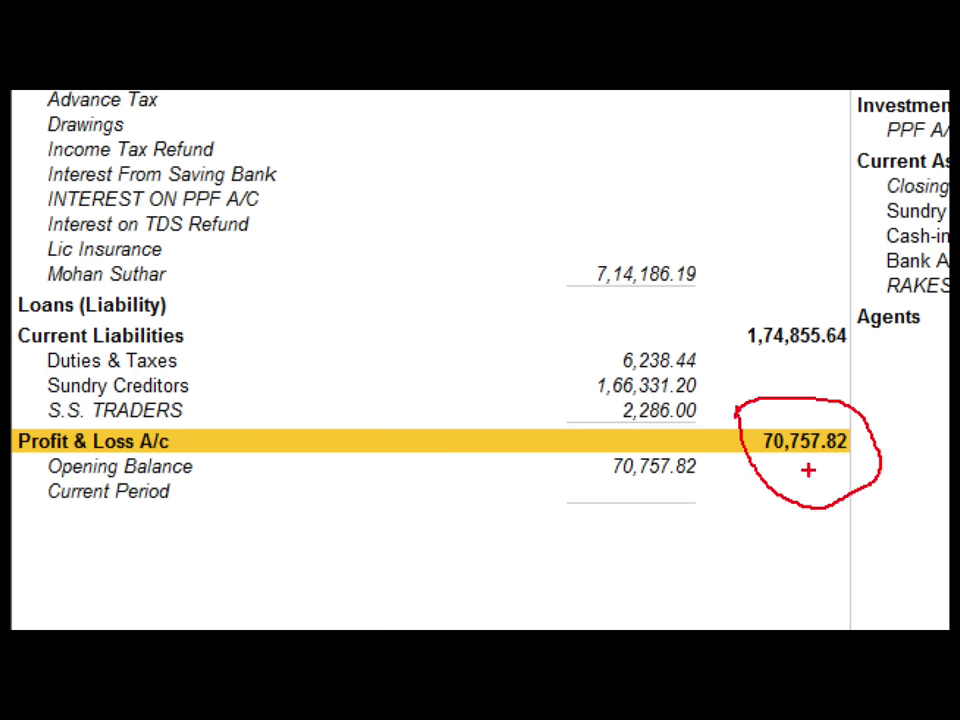
mouse_move(613, 218)
left_mouse_down()
mouse_move(580, 268)
mouse_move(717, 285)
left_mouse_up()
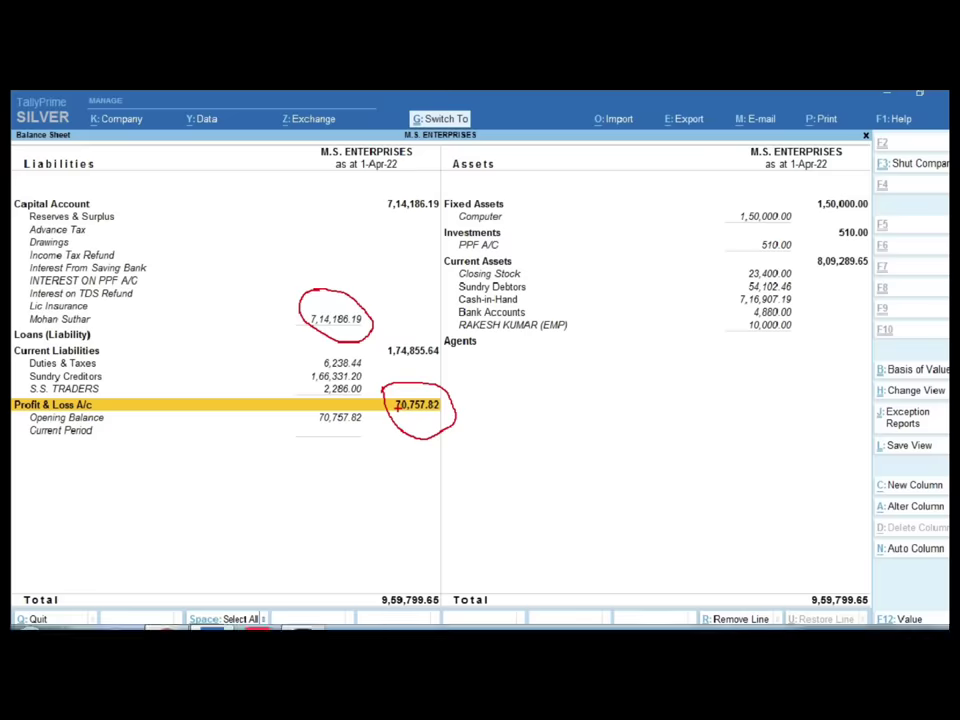
key("Escape")
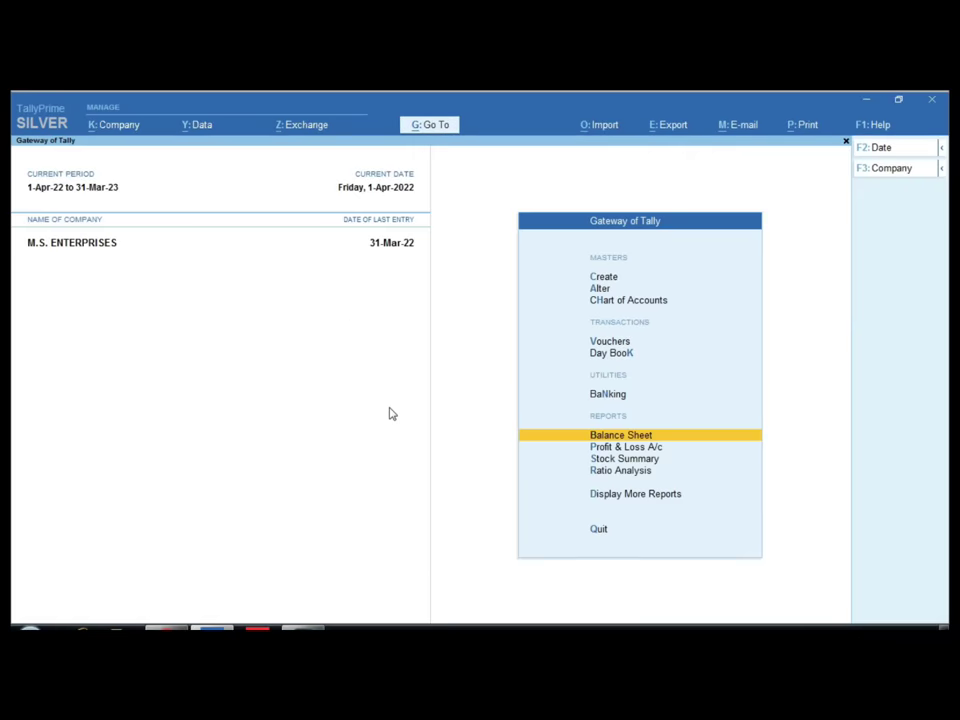
Step: Change the current period to run from 1-4-2021 to 31-3-2022
key("alt")
key("alt+F2")
key("BackSpace")
type("1-4-2021")
key("Return")
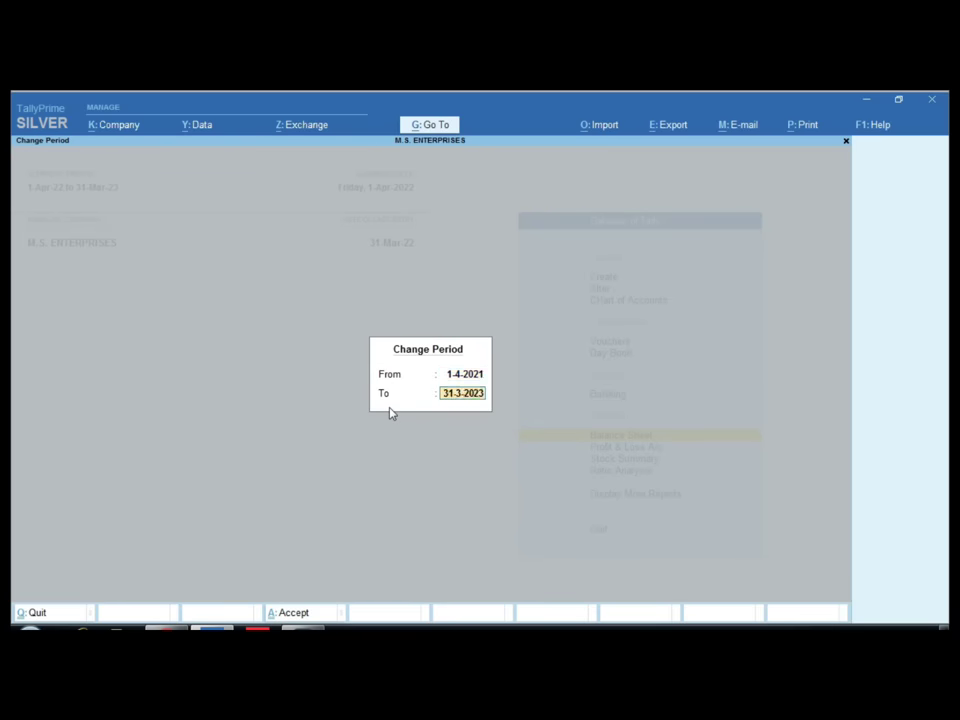
key("BackSpace")
type("2")
key("Return")
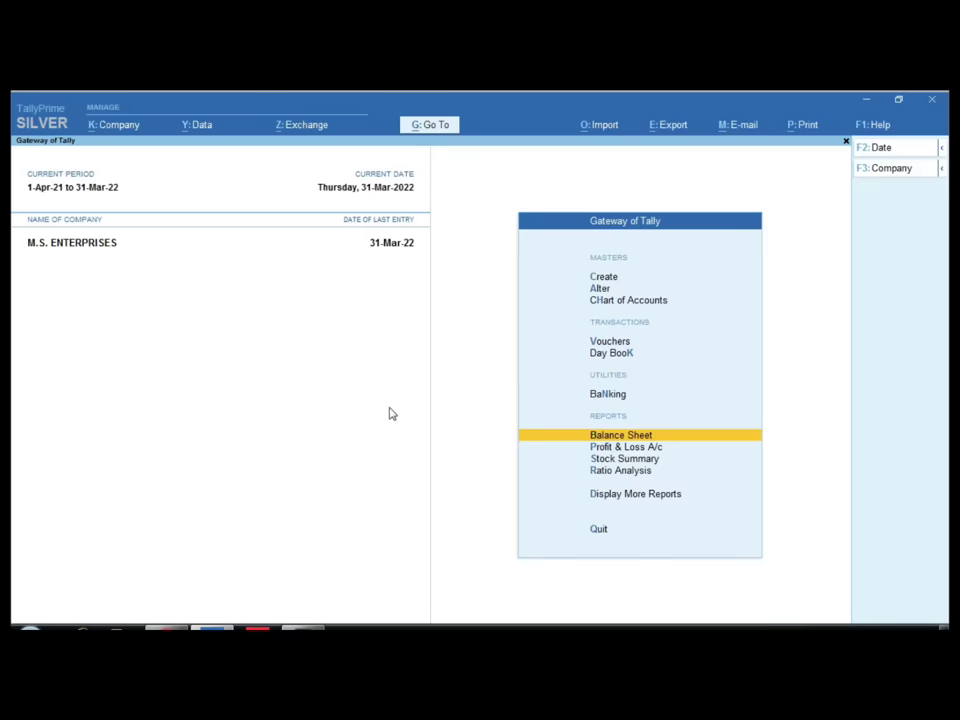
Step: Start a Journal voucher and debit Profit & Loss A/c with 70,757.82
key("Up")
key("Up")
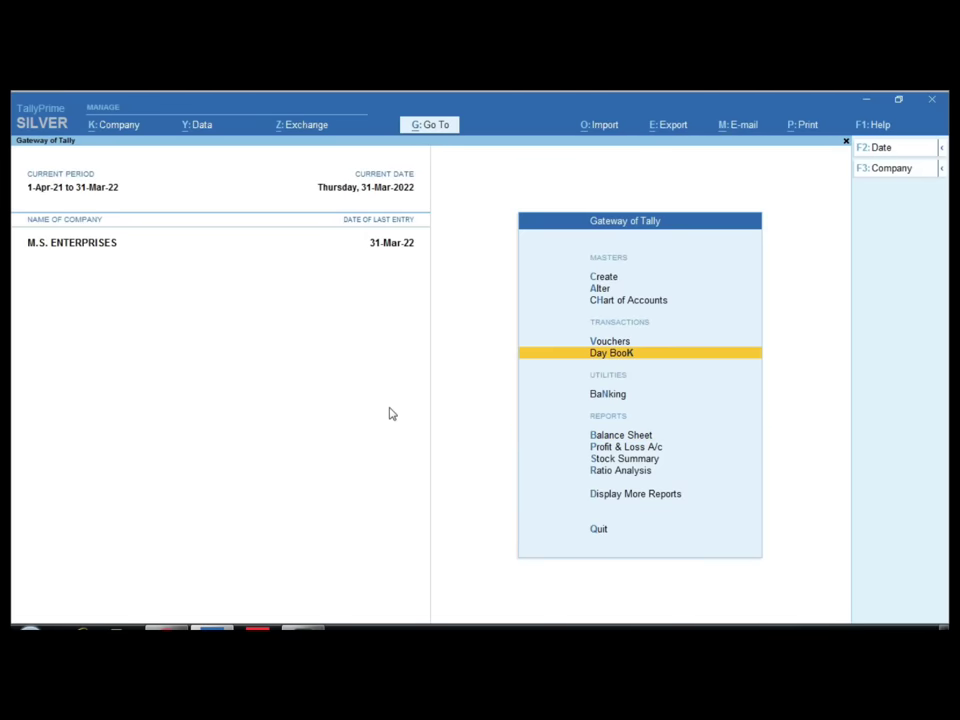
key("Up")
key("Return")
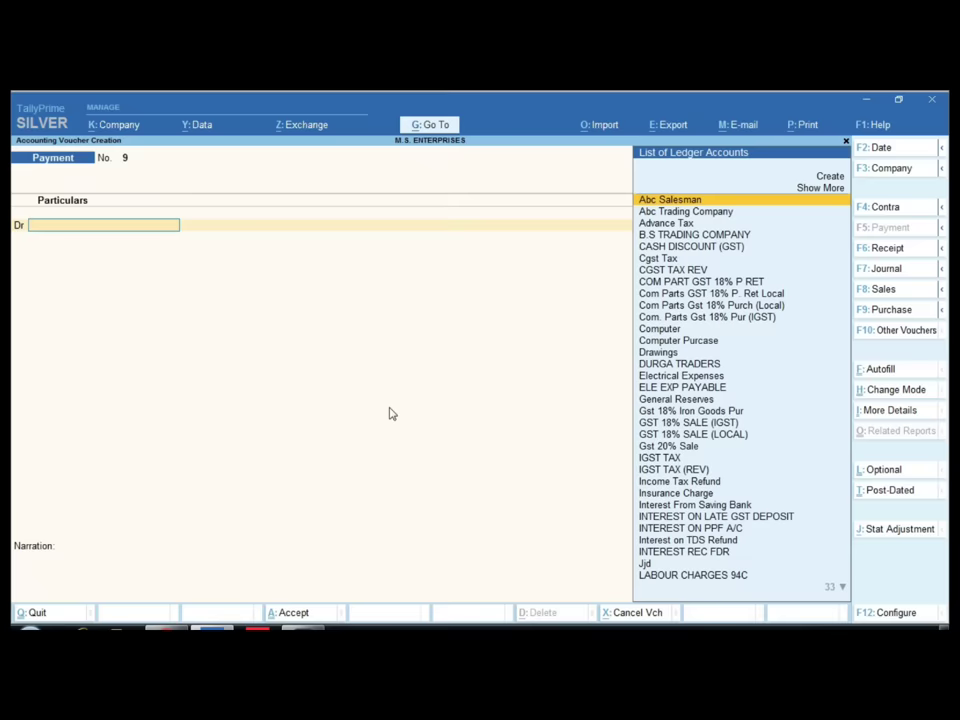
key("F7")
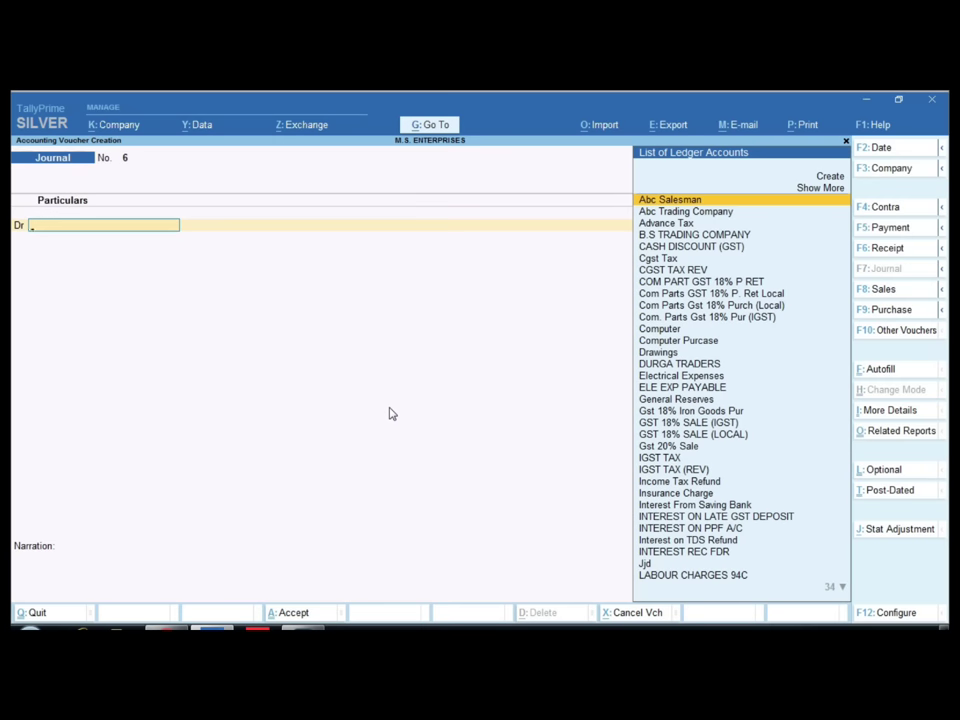
type("Pr")
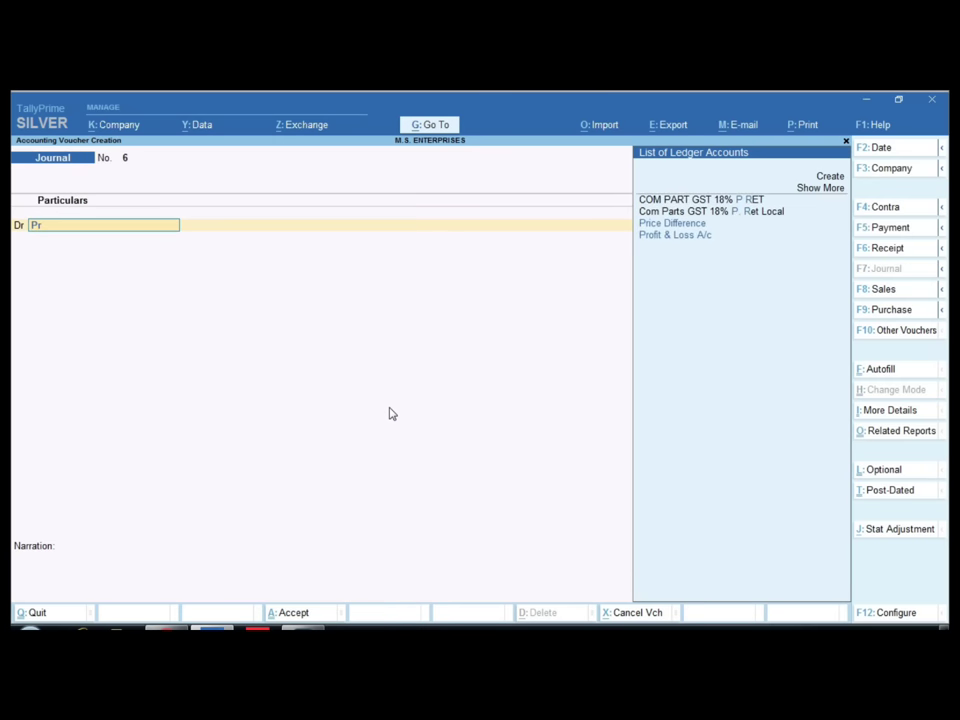
key("Down")
key("Down")
key("Down")
key("Down")
key("Return")
type("7")
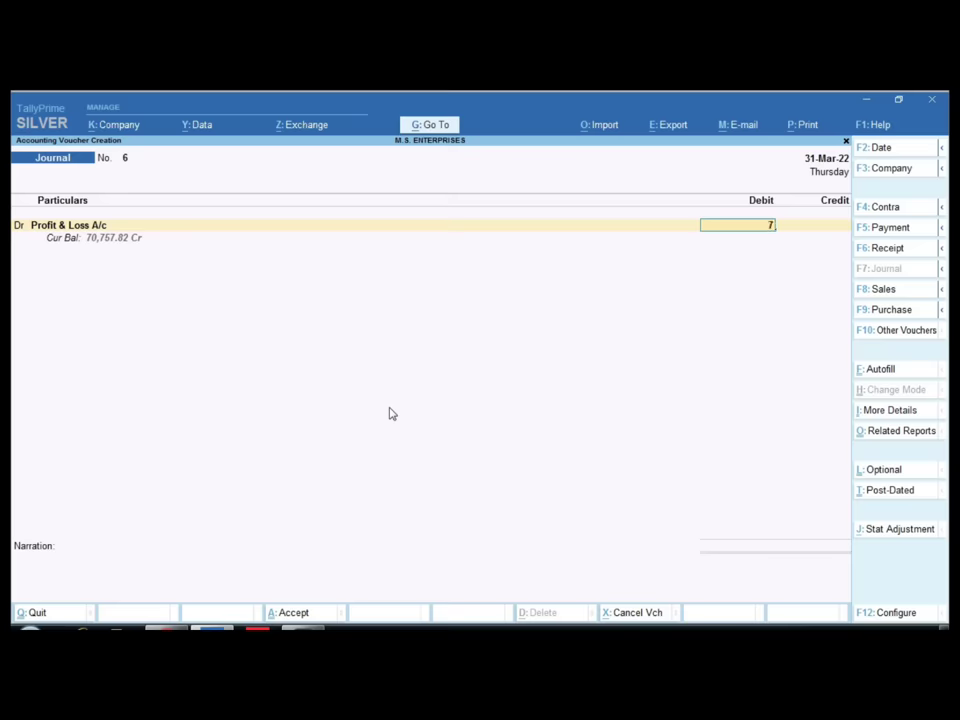
type("0,757.82")
Step: Credit the proprietor's capital ledger with 70,757.82, leave the narration blank and save the journal voucher
key("Return")
key("Return")
key("Return")
key("Return")
key("Return")
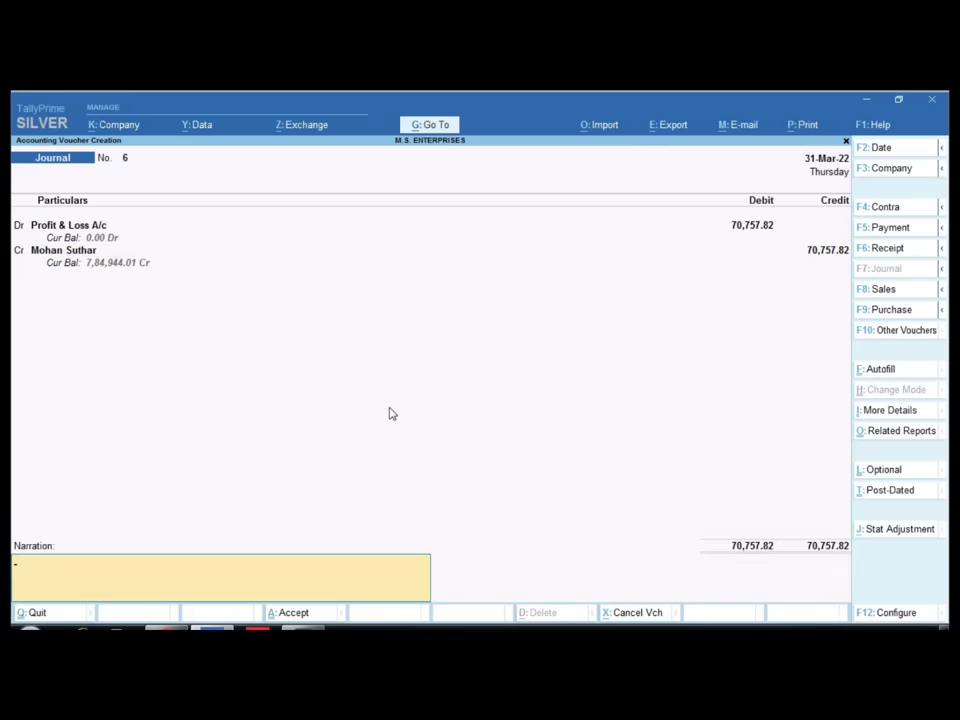
key("y")
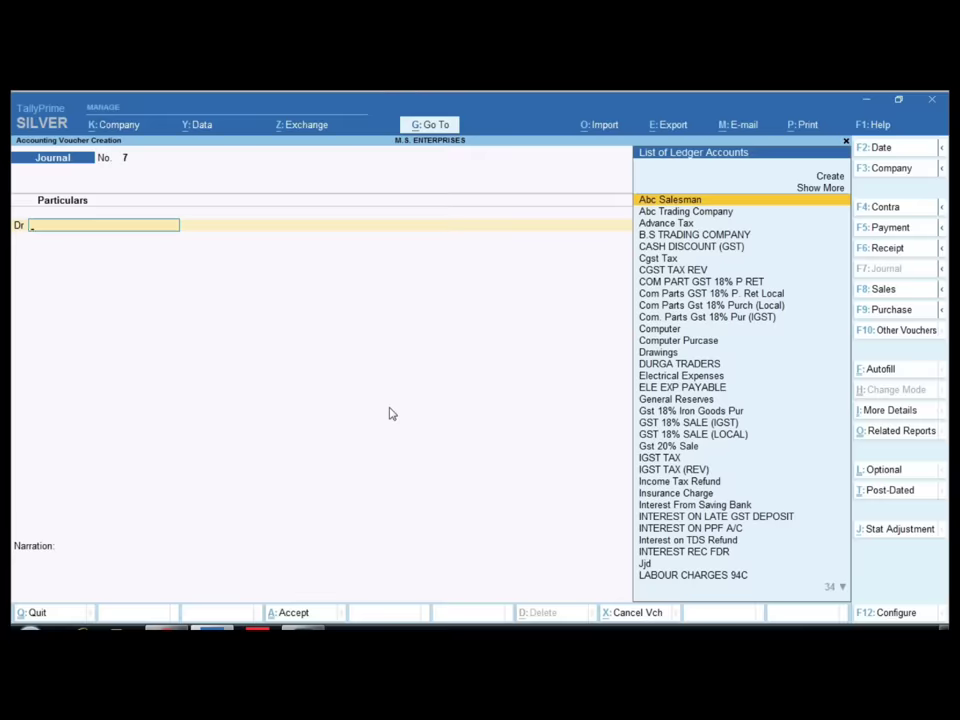
Step: Open the Balance Sheet in detailed view and check the profit transfer under Profit & Loss A/c
key("Escape")
key("b")
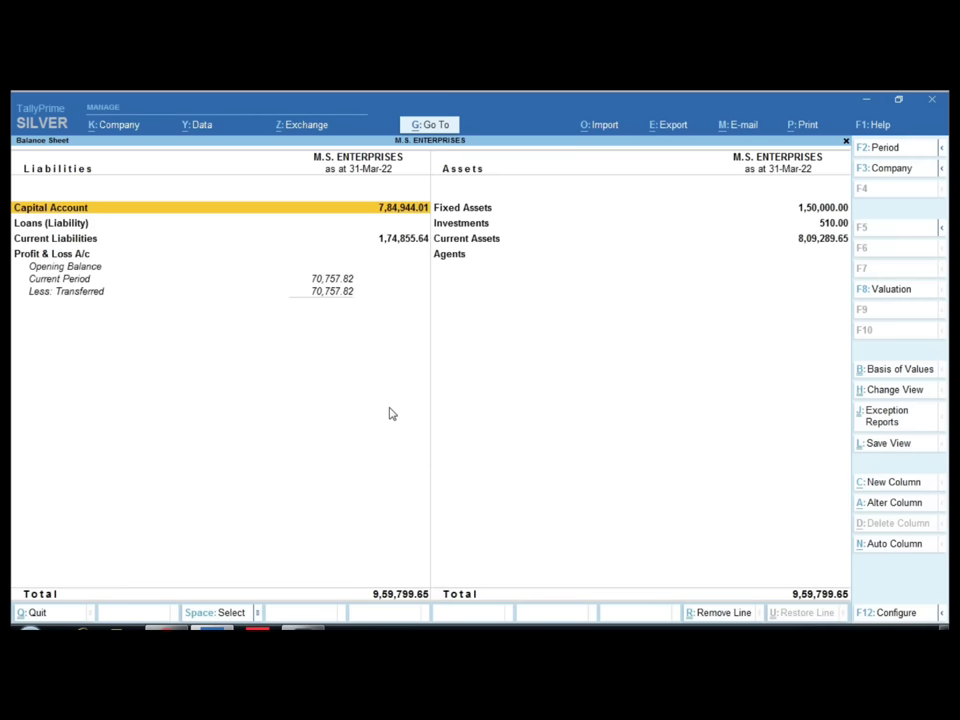
key("alt+F5")
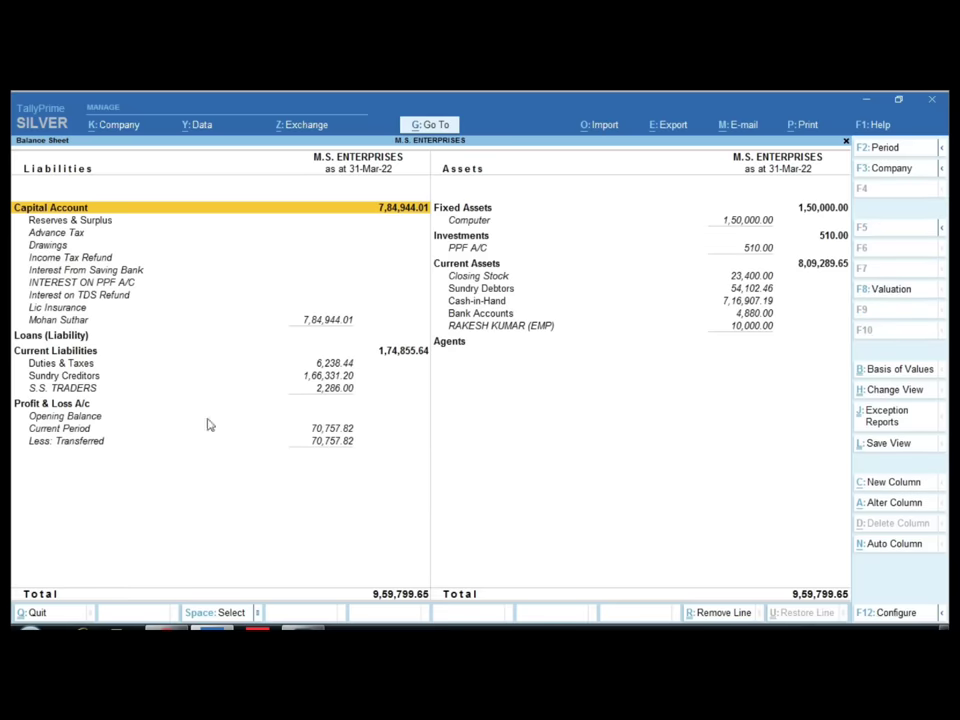
key("ctrl")
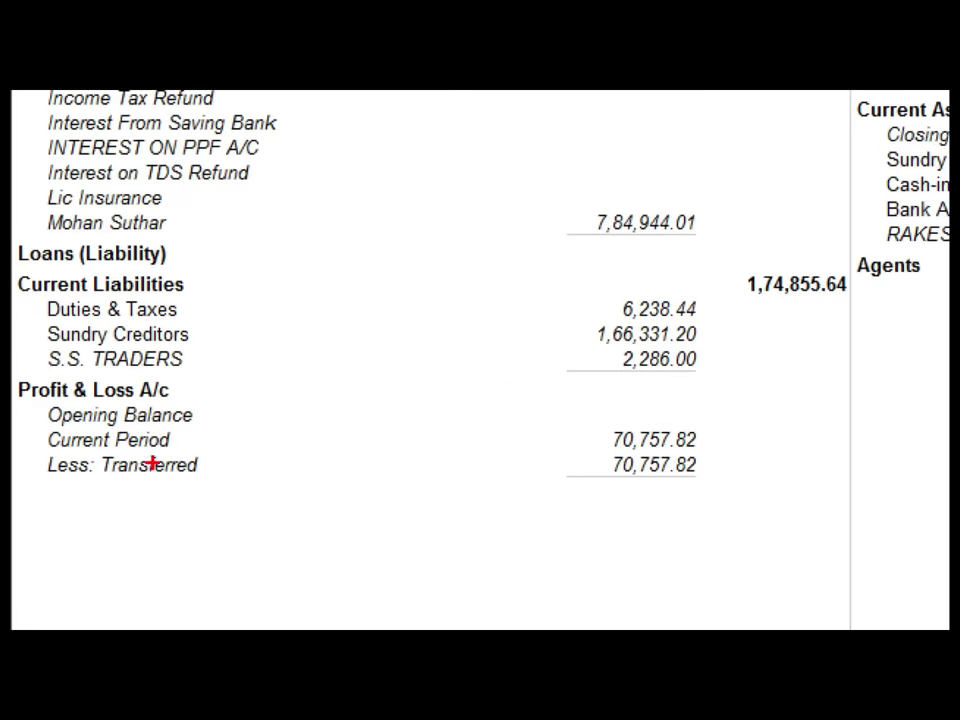
mouse_move(101, 446)
left_mouse_down()
mouse_move(225, 456)
mouse_move(105, 433)
left_mouse_up()
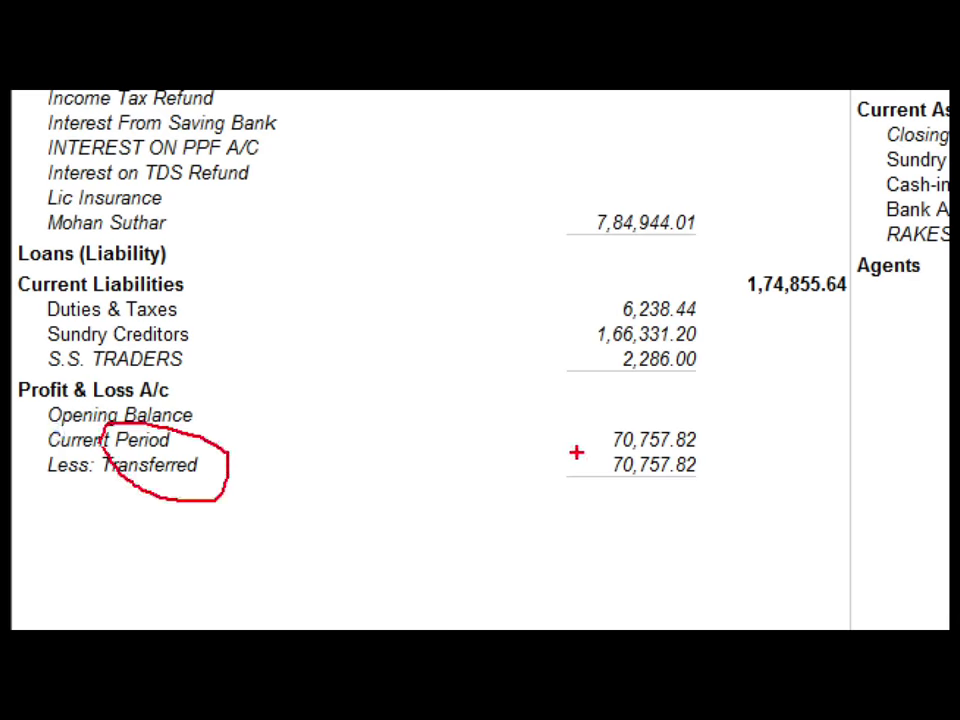
mouse_move(575, 448)
left_mouse_down()
mouse_move(583, 471)
mouse_move(707, 454)
mouse_move(612, 435)
left_mouse_up()
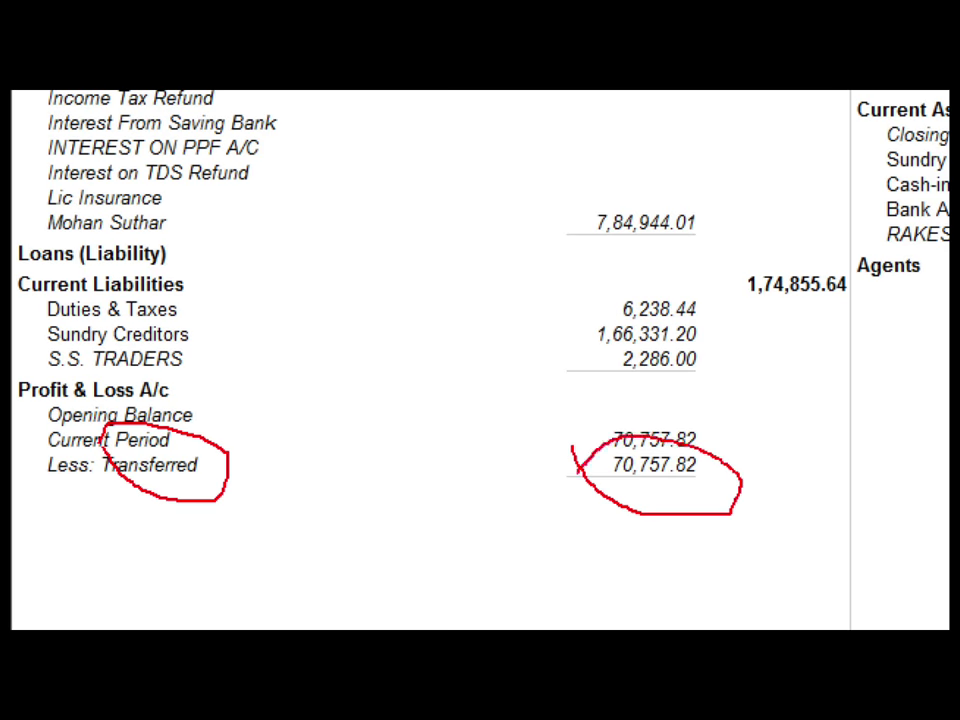
key("Escape")
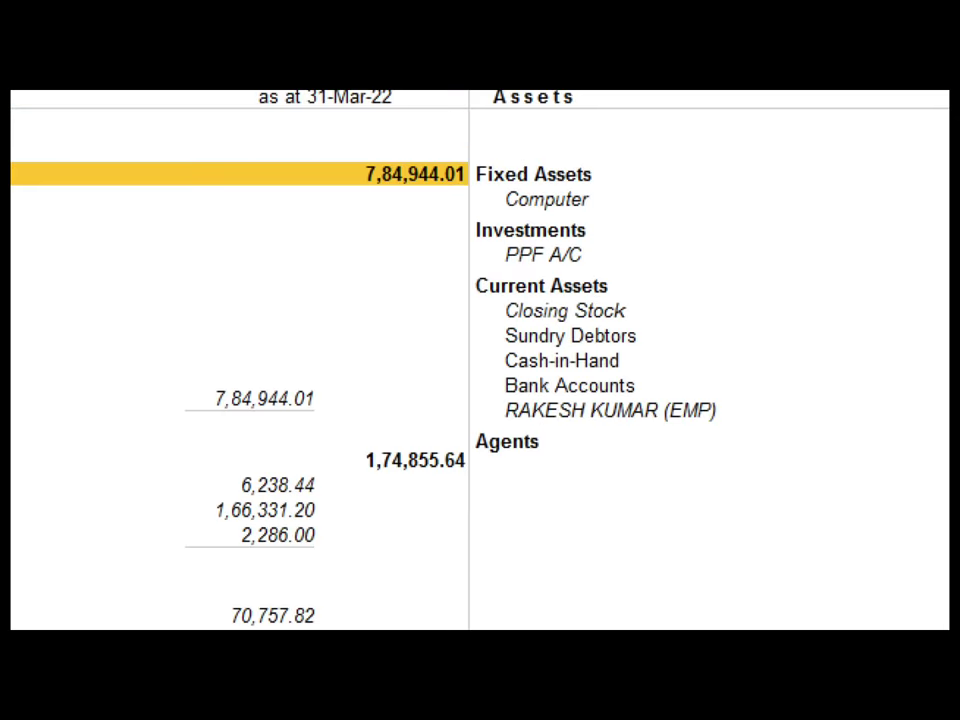
mouse_move(328, 150)
left_mouse_down()
mouse_move(360, 193)
mouse_move(484, 132)
mouse_move(336, 163)
mouse_move(333, 173)
left_mouse_up()
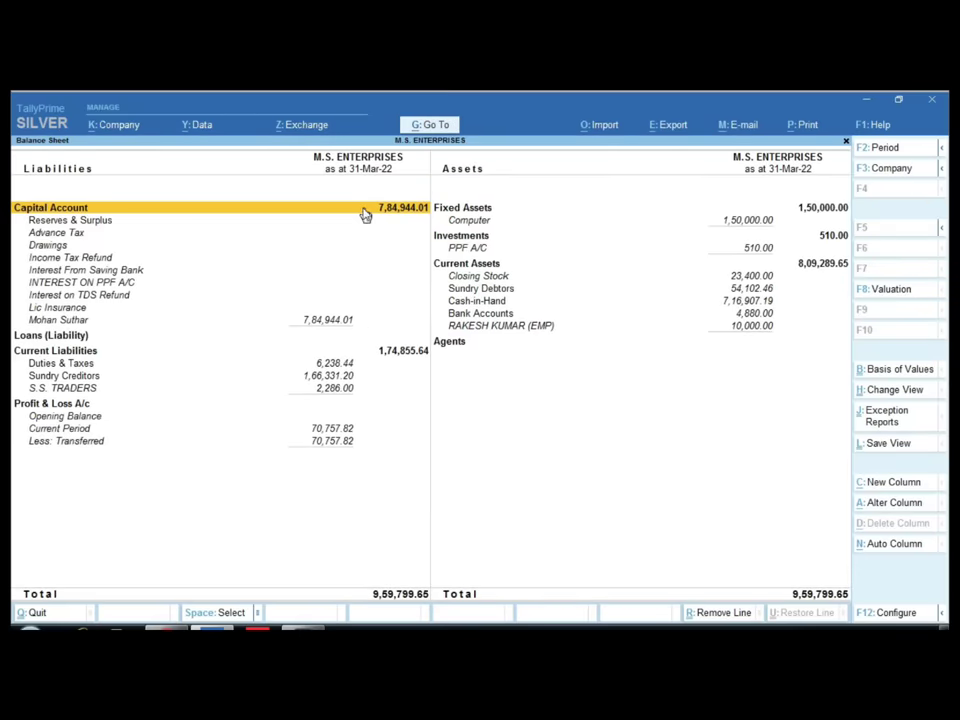
Step: Leave the Balance Sheet and change the current period to run from 1-4-2022 to 31-3-2023
key("Escape")
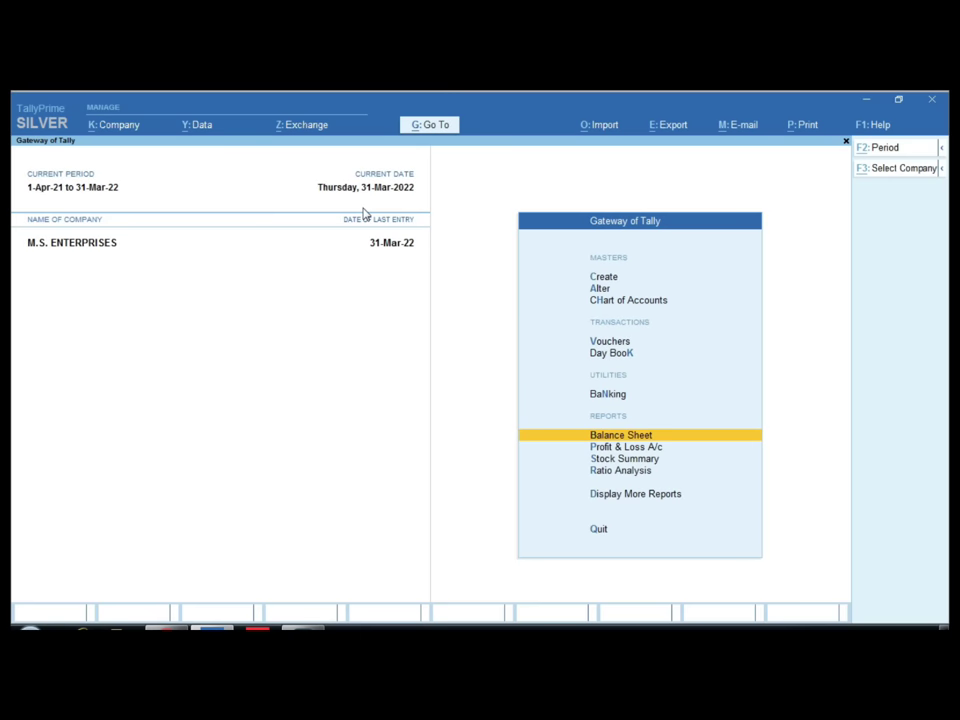
key("alt+F2")
key("BackSpace")
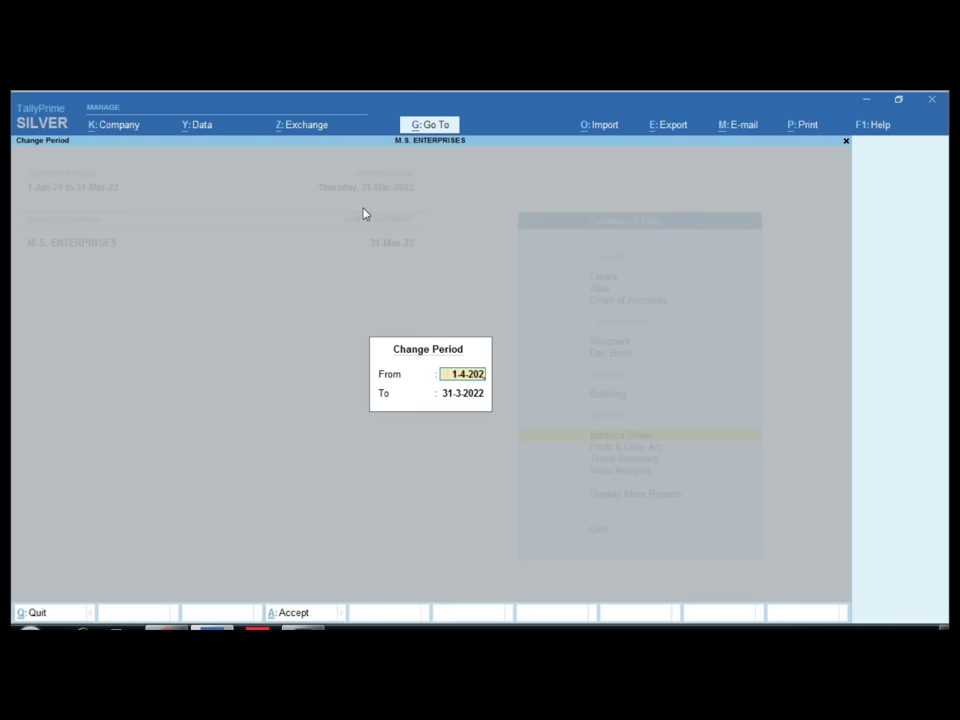
type("2")
key("Return")
key("BackSpace")
type("3")
key("Return")
Step: Open the new year's Balance Sheet in detailed view and check the balance carried forward in the proprietor's capital ledger
key("Return")
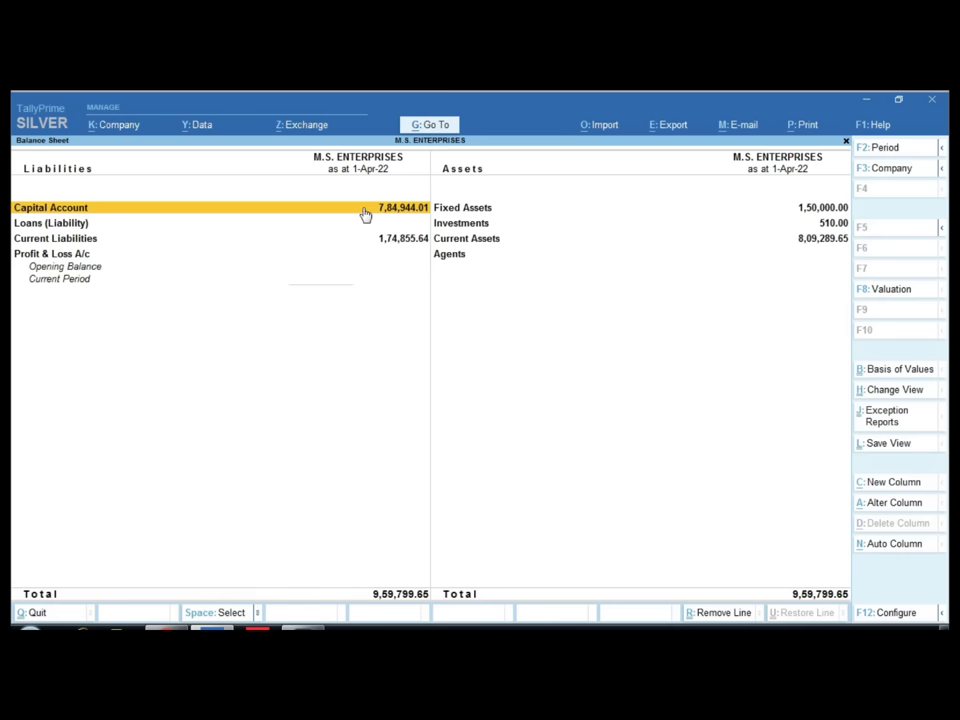
key("alt+F5")
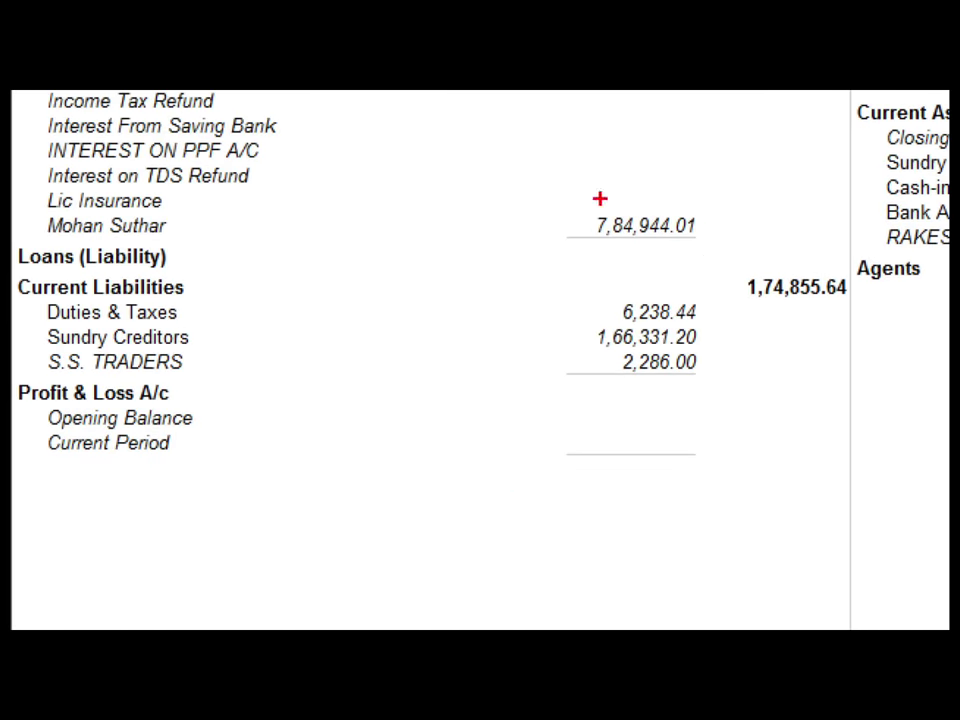
mouse_move(551, 180)
left_mouse_down()
mouse_move(707, 279)
mouse_move(590, 181)
mouse_move(548, 184)
left_mouse_up()
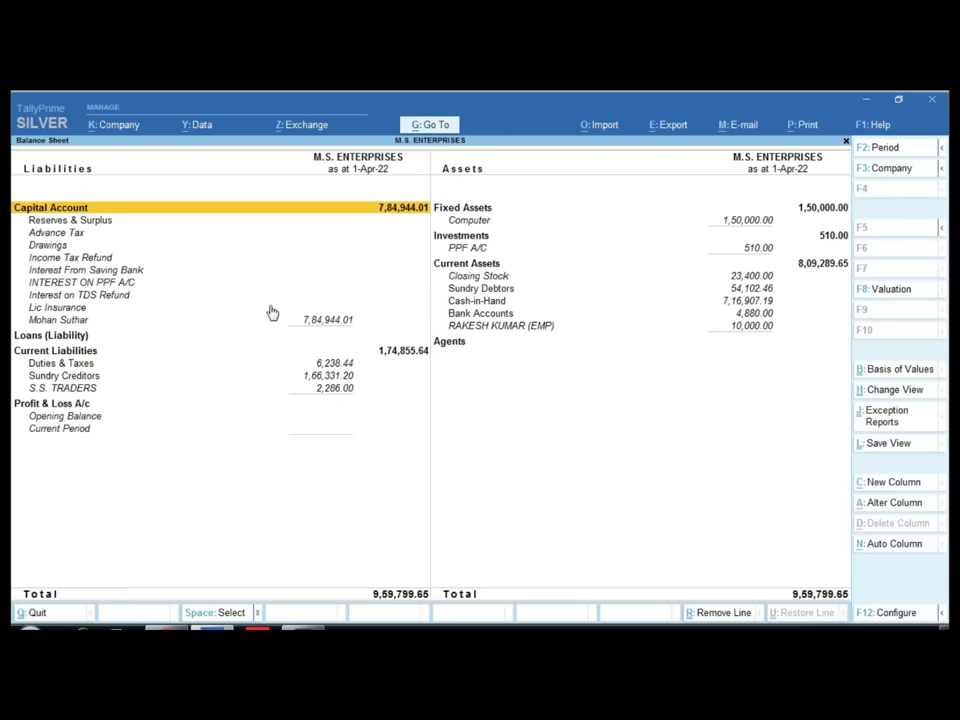
Step: Review the Balance Sheet's asset balances and drill down from Closing Stock into the Computers Parts stock group
key("Down")
key("Down")
key("Down")
key("Down")
key("Down")
key("Down")
key("Down")
key("Down")
key("Right")
key("Up")
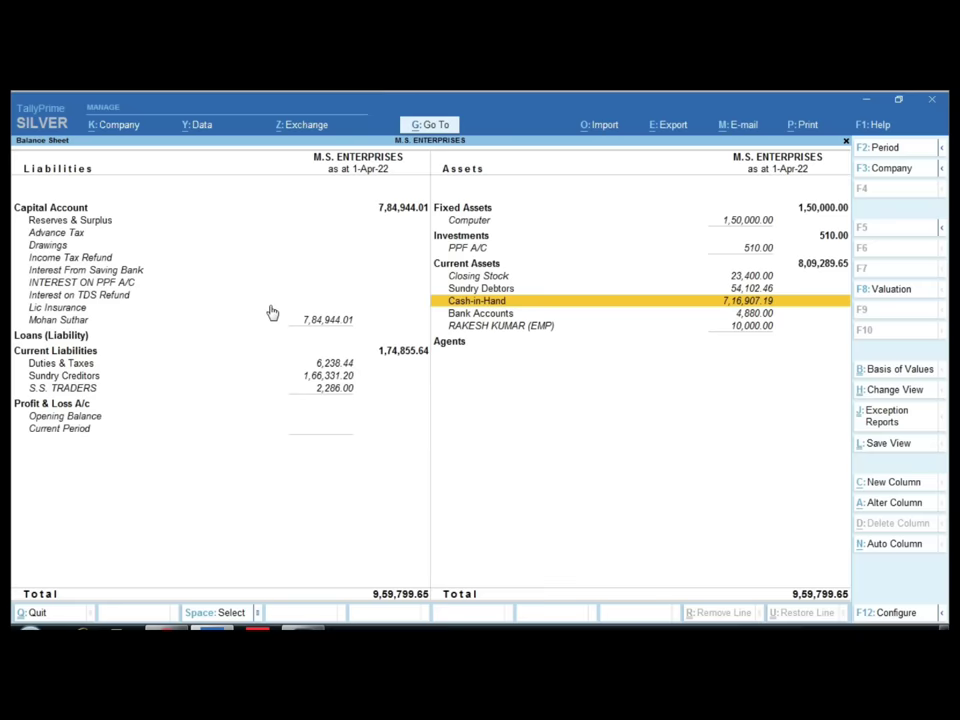
key("Up")
key("Up")
key("Return")
key("Return")
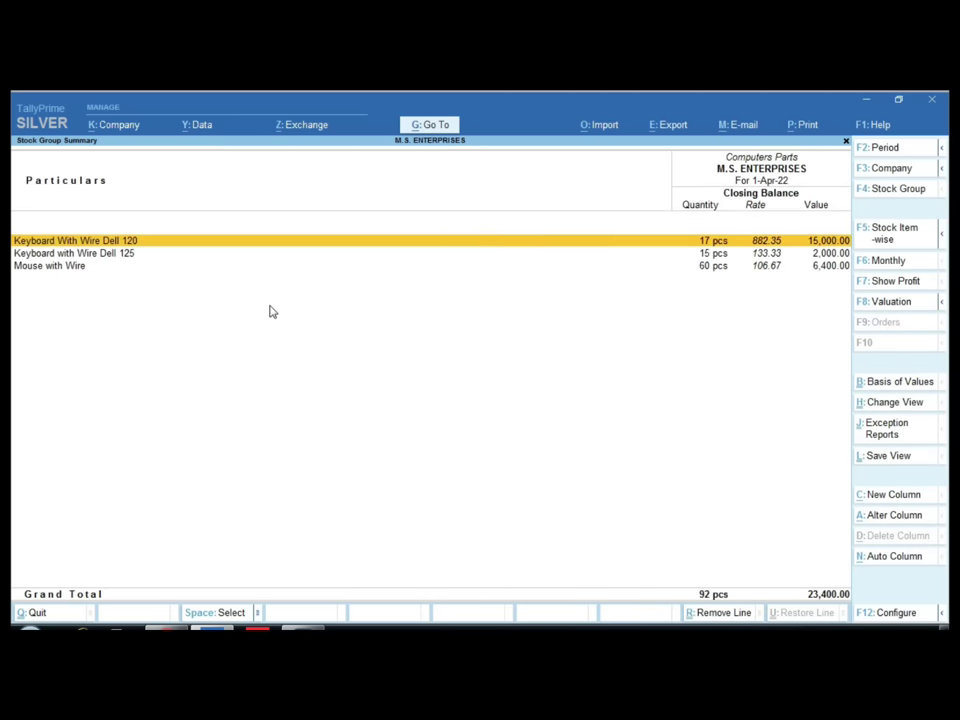
Step: Check the opening balance in the monthly summary of Mouse with Wire, and return to the Gateway of Tally
key("Down")
key("Down")
key("Return")
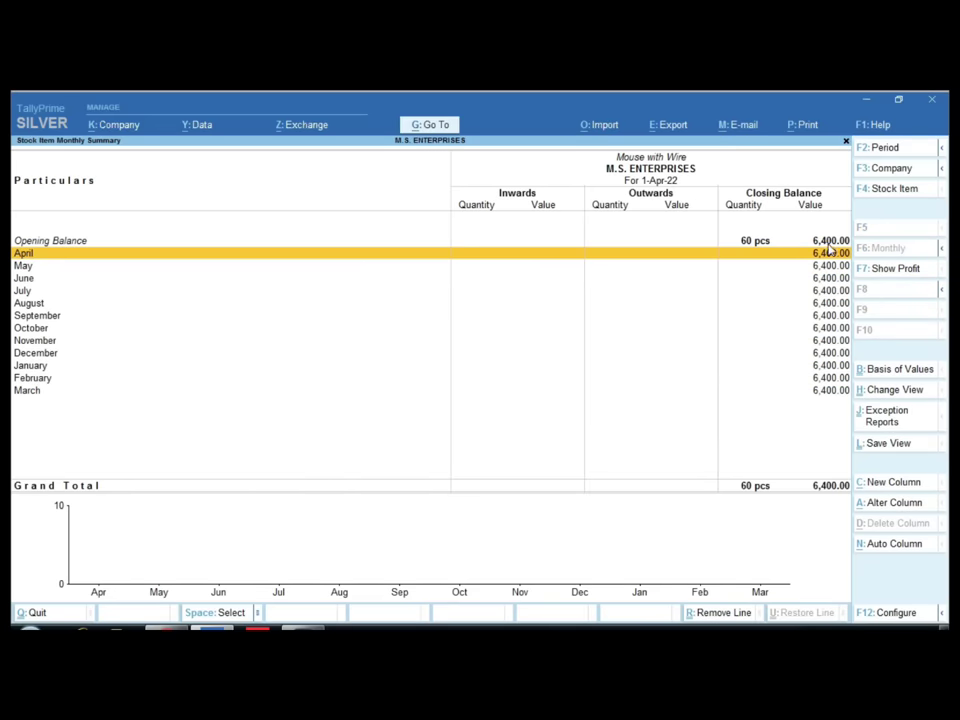
key("Escape")
key("Escape")
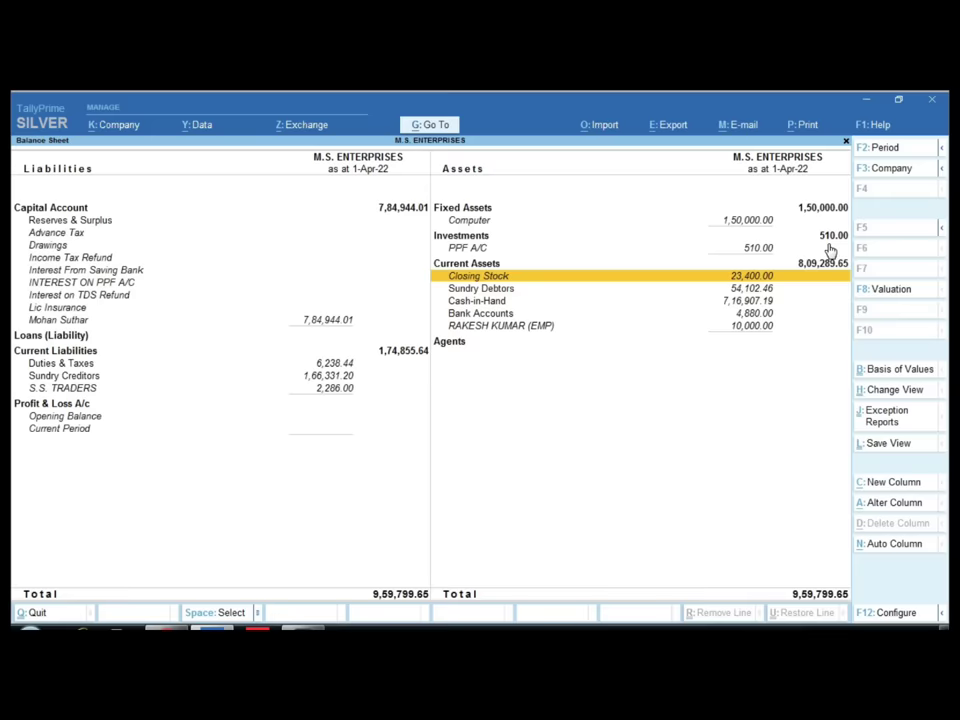
key("Escape")
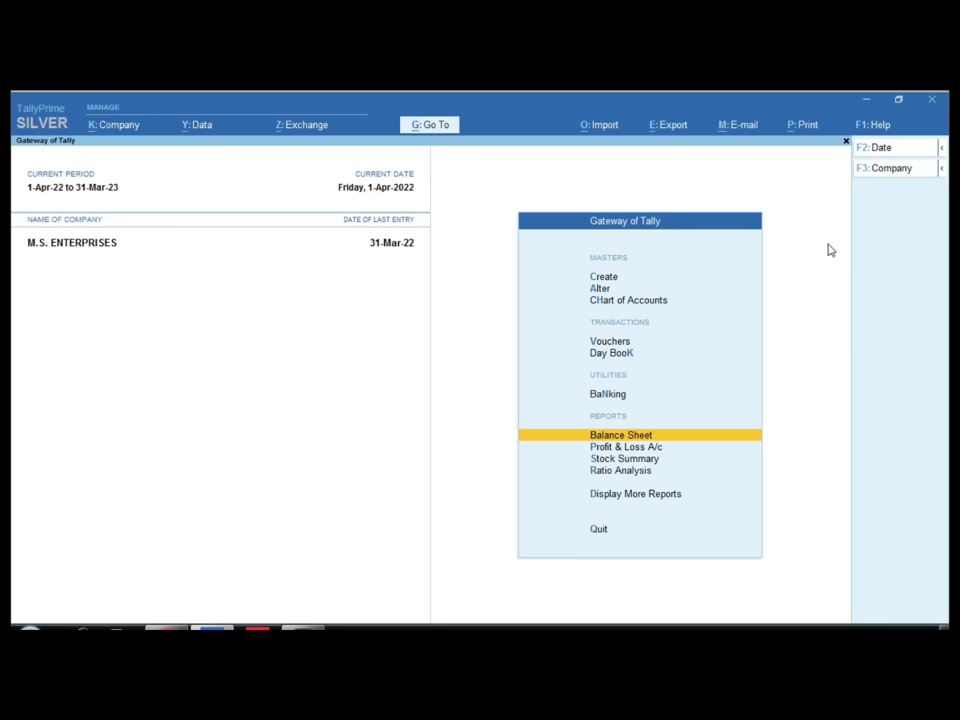